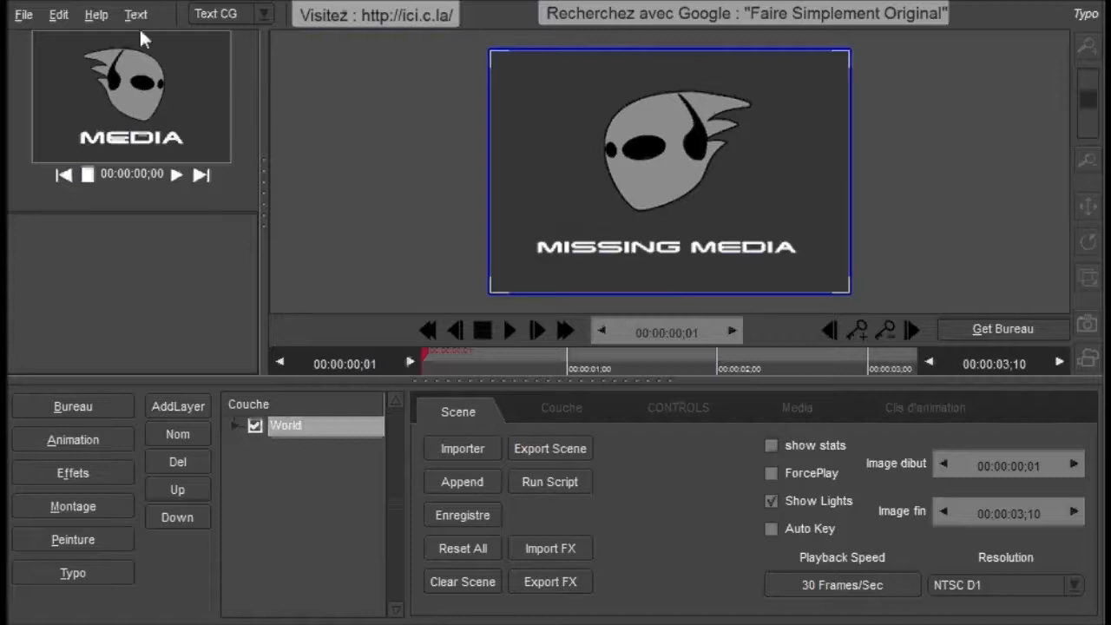
Step: Load the image DSC_0018.JPG from the Jahshaka folder onto the media desktop, browsing the files as thumbnails
{"action": "left_click", "coordinate": [77, 408]}
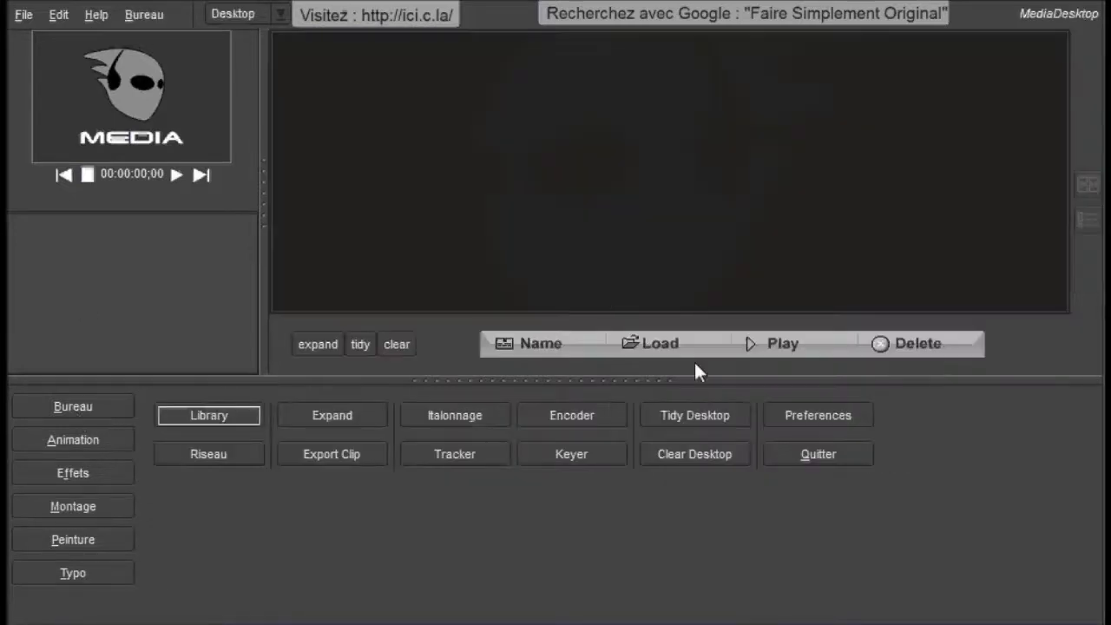
{"action": "left_click", "coordinate": [665, 347]}
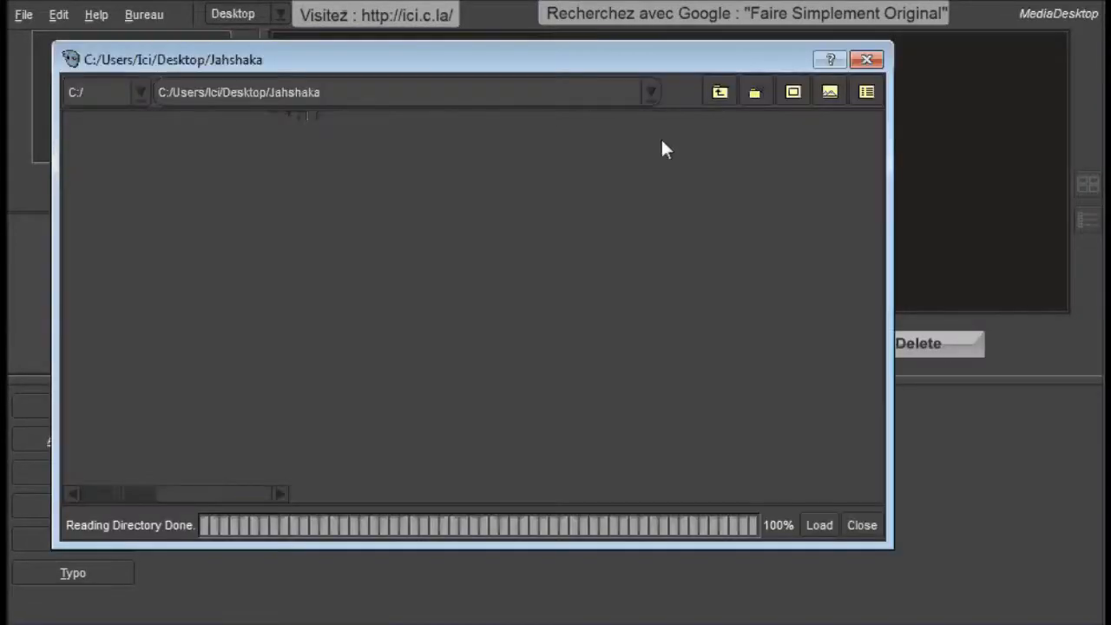
{"action": "left_click", "coordinate": [798, 96]}
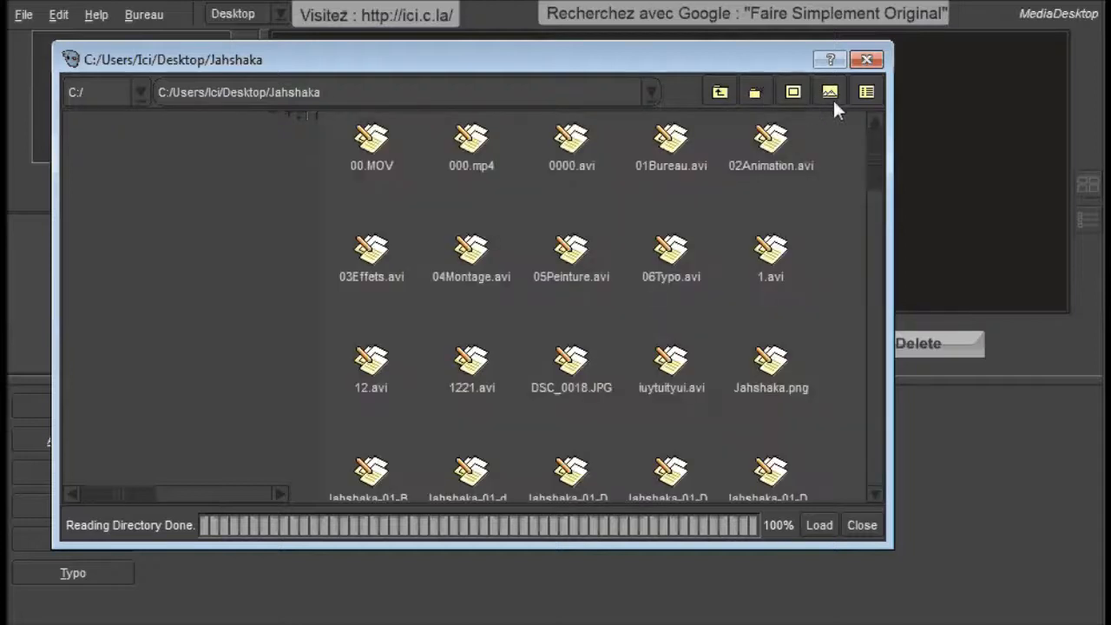
{"action": "left_click", "coordinate": [832, 98]}
{"action": "left_click_drag", "start_coordinate": [870, 171], "coordinate": [868, 201]}
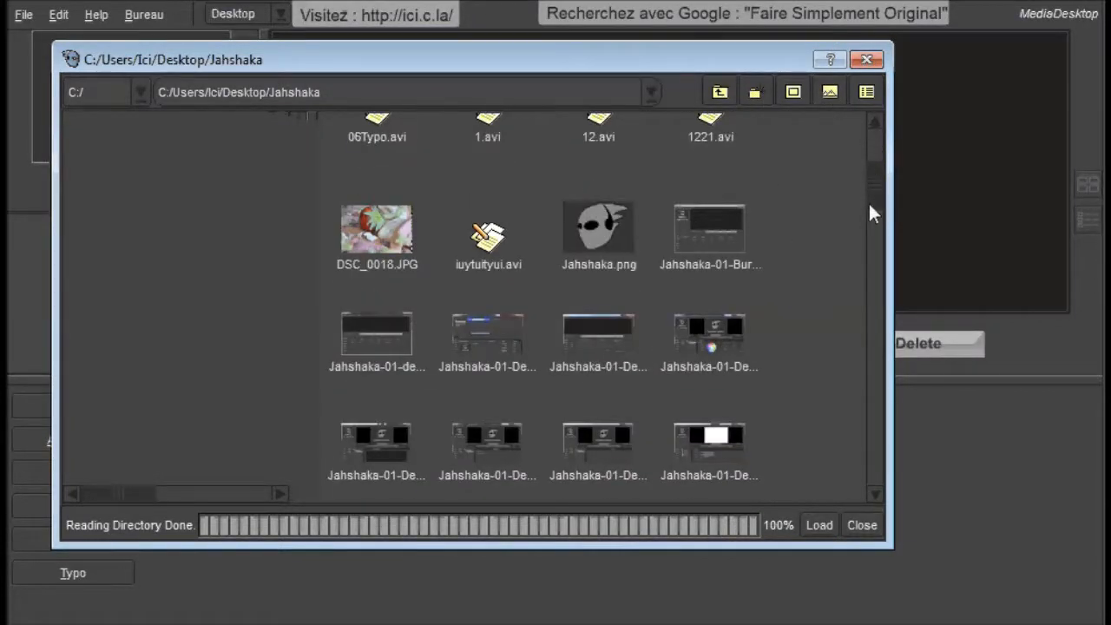
{"action": "left_click", "coordinate": [380, 233]}
{"action": "left_click", "coordinate": [818, 525]}
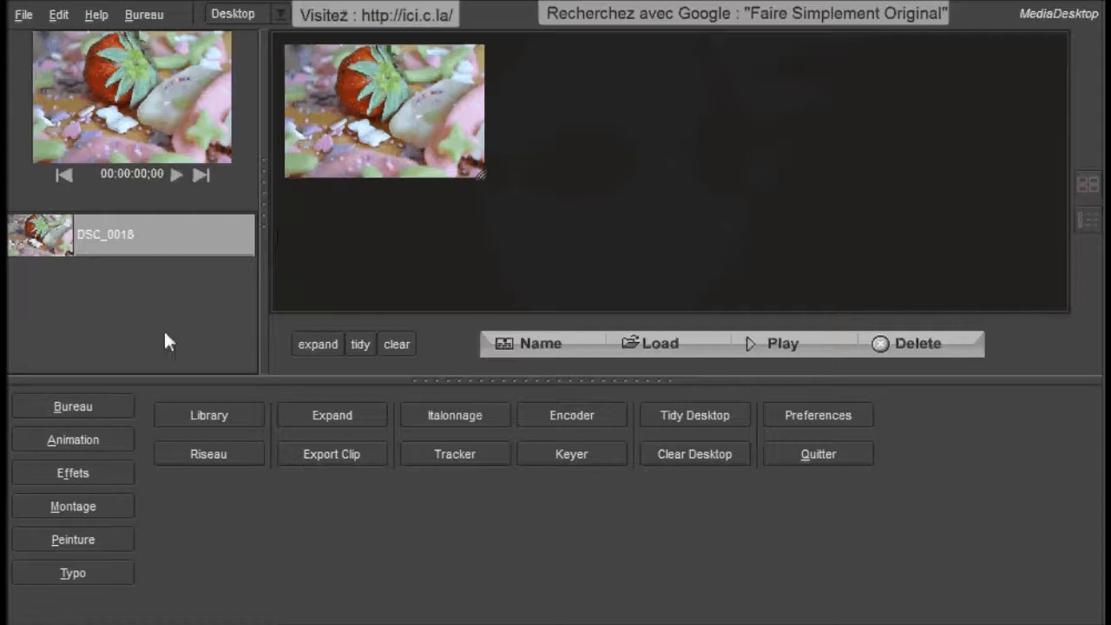
Step: In the Typo module, apply the DSC_0018 image to the World layer as the background
{"action": "left_click", "coordinate": [79, 575]}
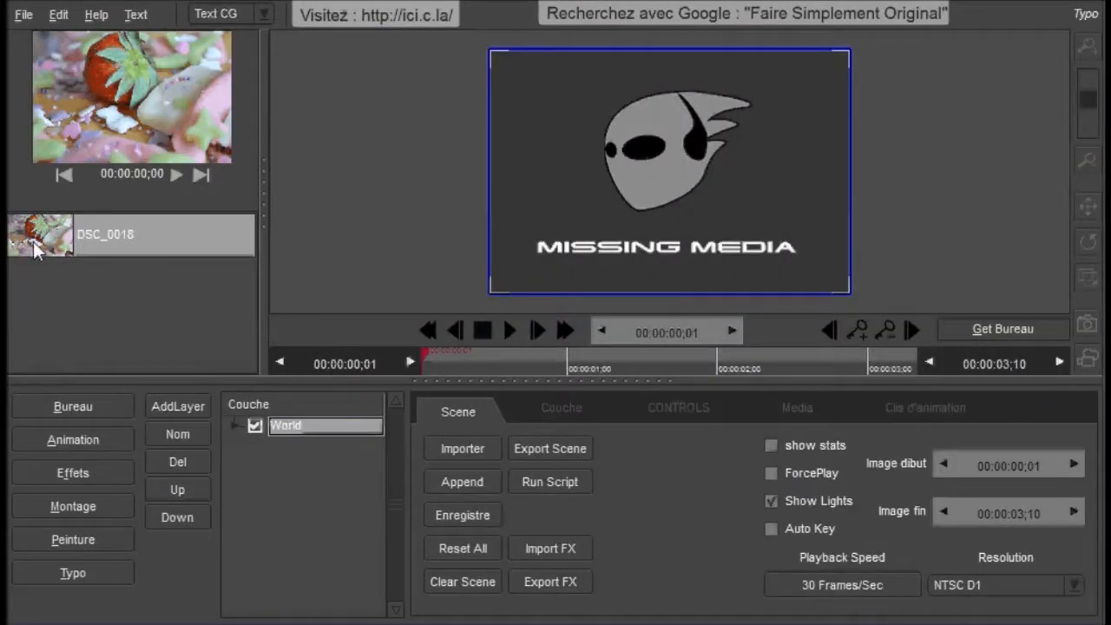
{"action": "left_click_drag", "start_coordinate": [34, 249], "coordinate": [534, 259]}
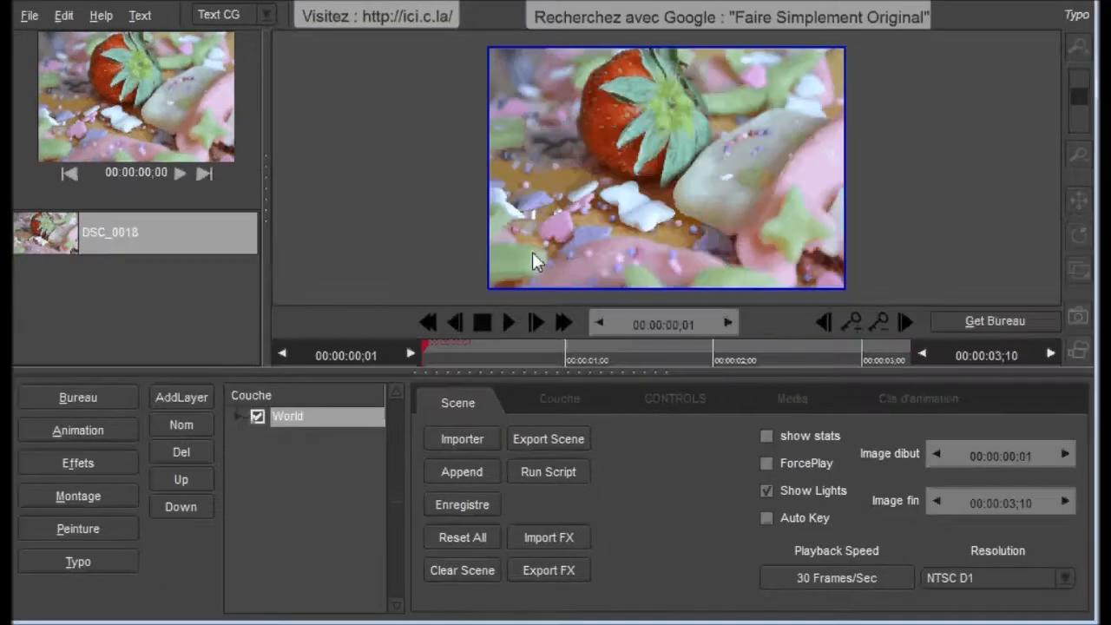
{"action": "left_click", "coordinate": [257, 417]}
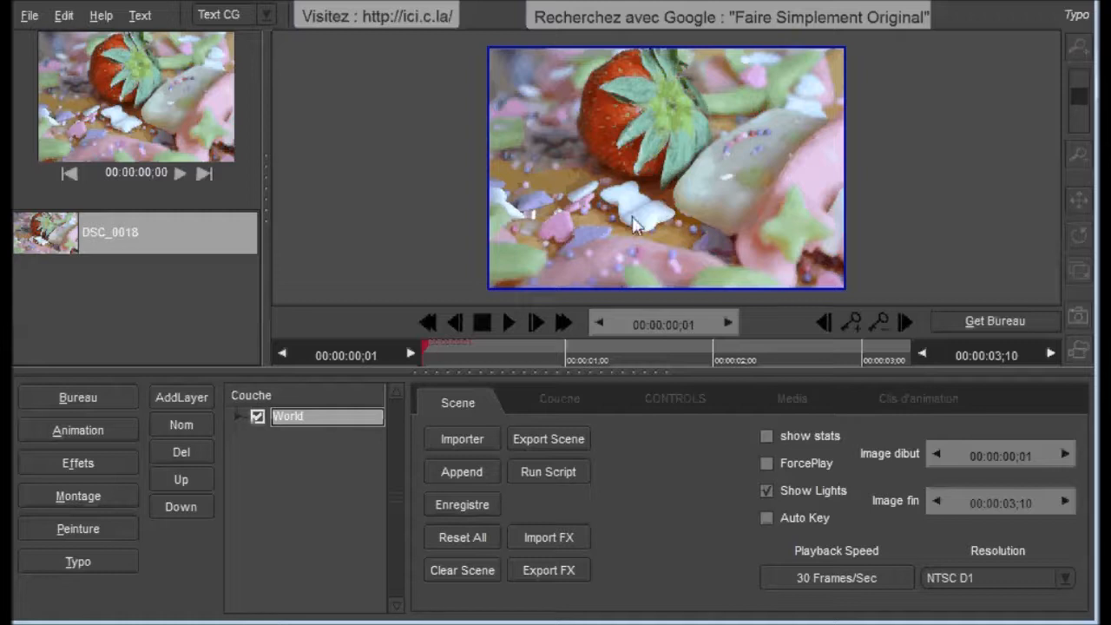
Step: Add a 3d Extrude text layer and paste Google : "Faire Simplement Original" as its text
{"action": "left_click", "coordinate": [178, 399]}
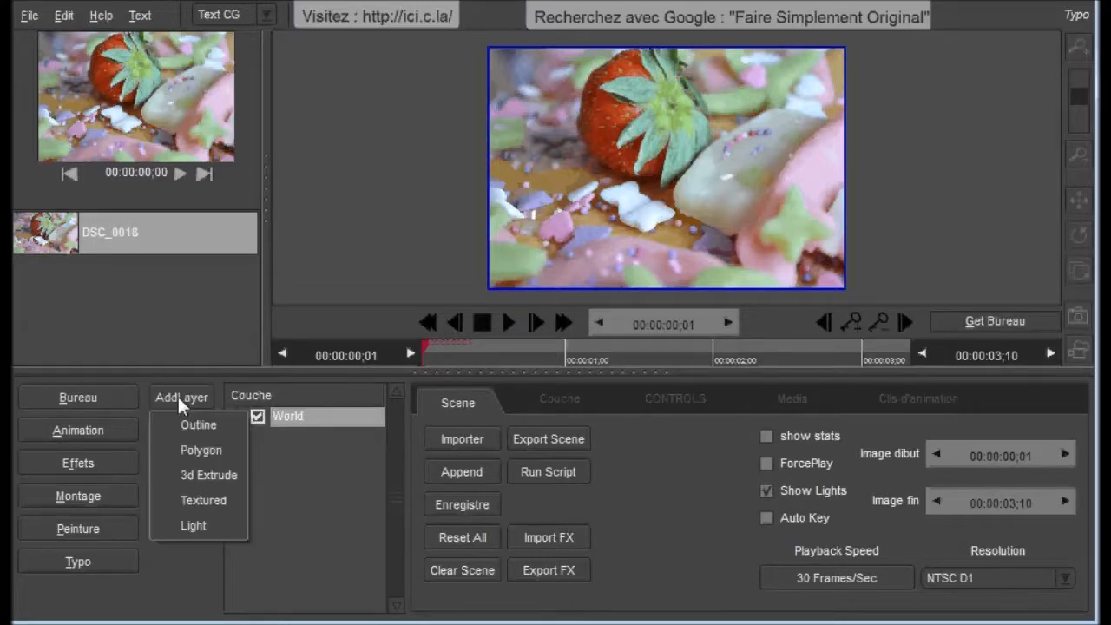
{"action": "left_click", "coordinate": [192, 476]}
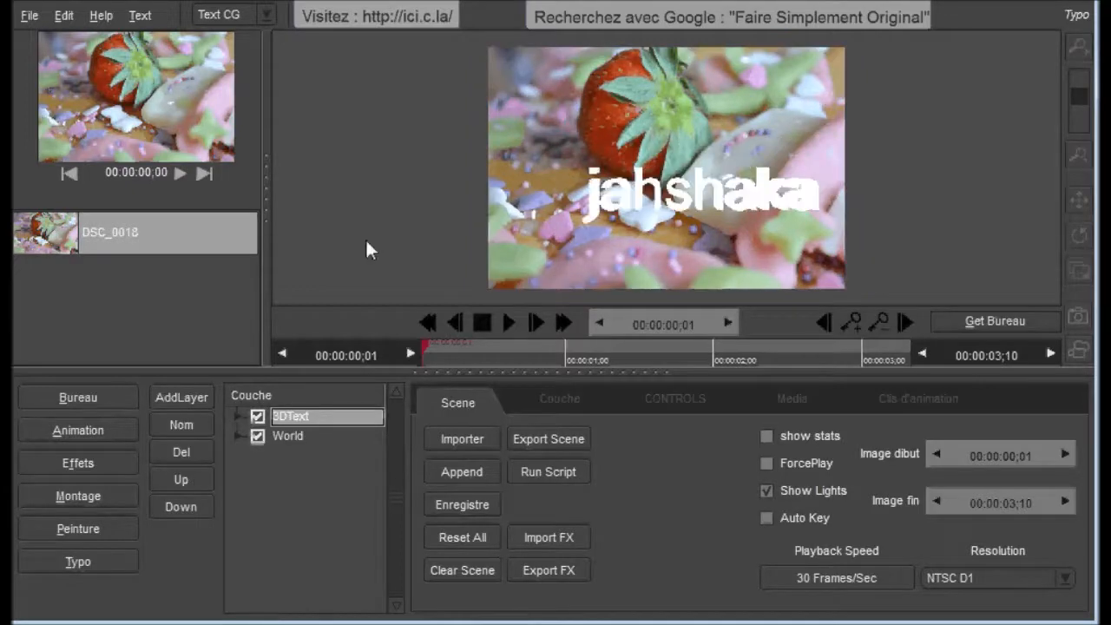
{"action": "left_click", "coordinate": [569, 399]}
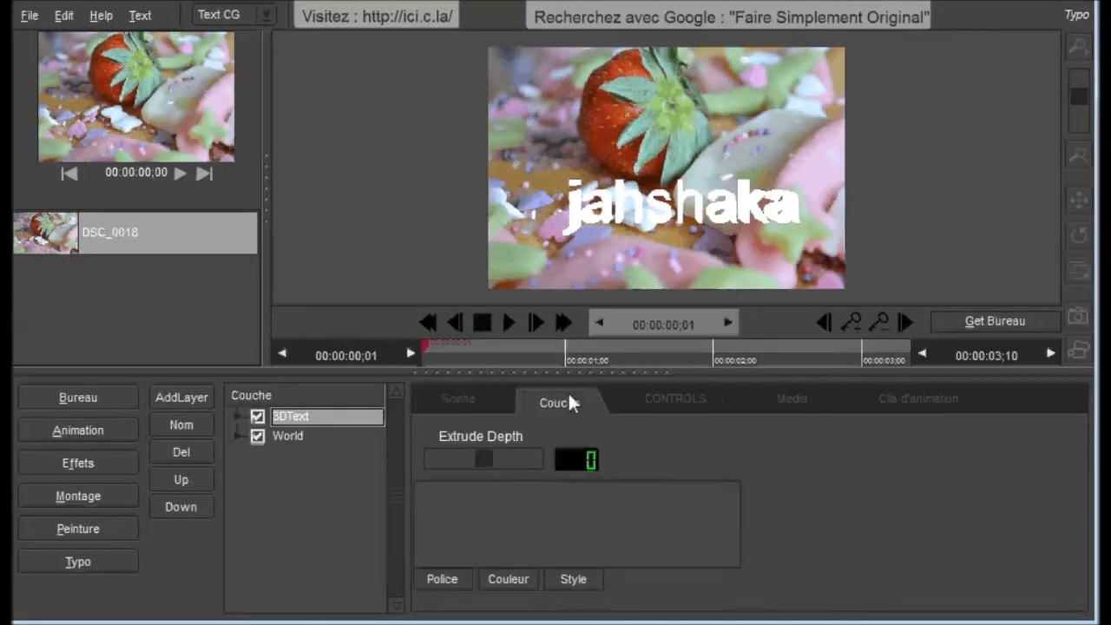
{"action": "type", "text": "Google : \"Faire Simplement Original\""}
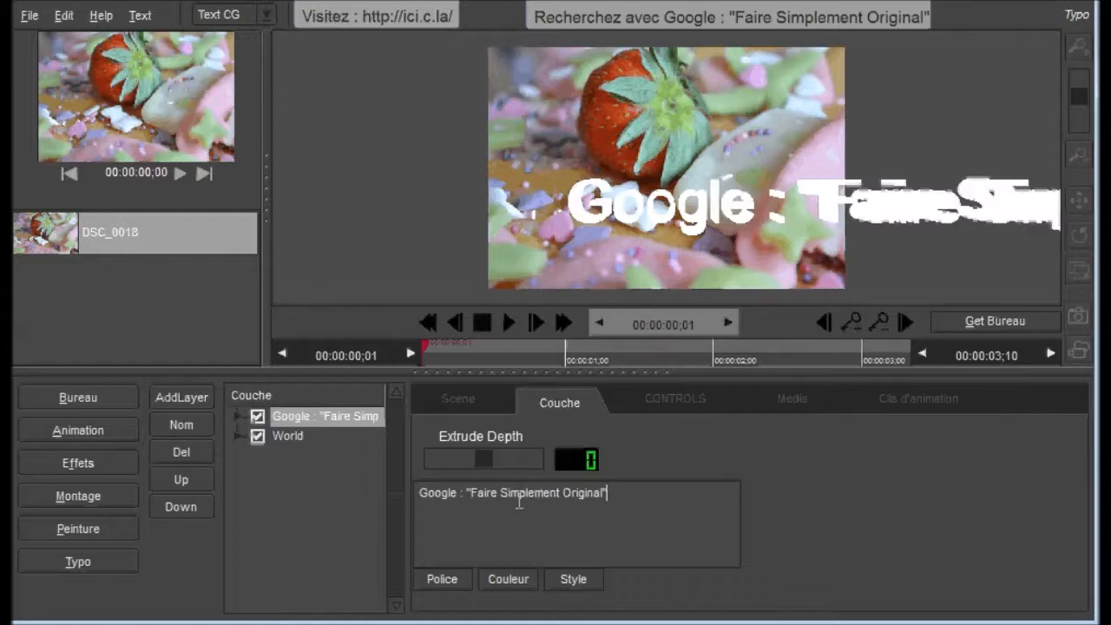
Step: Split the text into four lines without quotation marks: "Google :", "Faire", "Simplement" and "Original"
{"action": "left_click", "coordinate": [460, 493]}
{"action": "key", "text": "BackSpace"}
{"action": "key", "text": "BackSpace"}
{"action": "key", "text": "Return"}
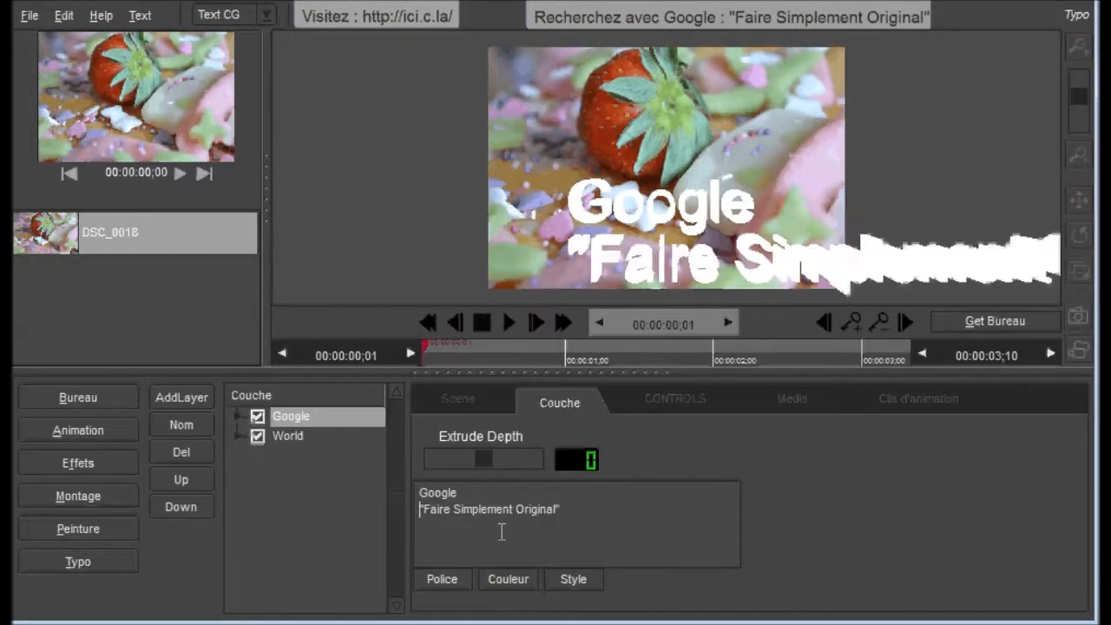
{"action": "key", "text": "Delete"}
{"action": "left_click", "coordinate": [449, 516]}
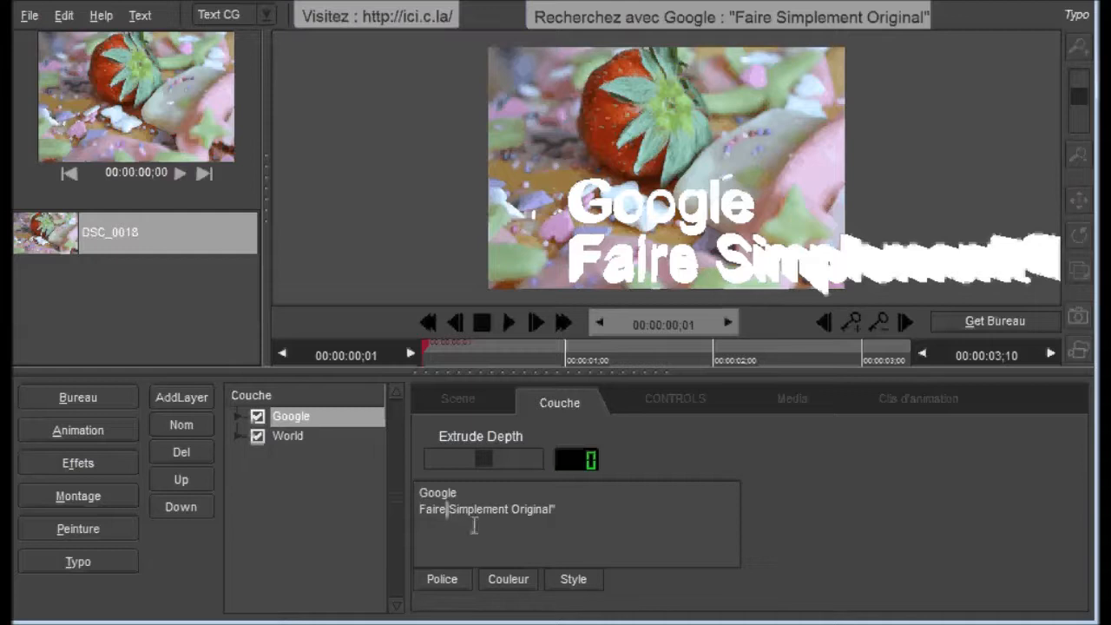
{"action": "key", "text": "Return"}
{"action": "left_click", "coordinate": [480, 525]}
{"action": "key", "text": "Return"}
{"action": "left_click", "coordinate": [473, 544]}
{"action": "key", "text": "BackSpace"}
{"action": "left_click", "coordinate": [482, 496]}
{"action": "type", "text": ":"}
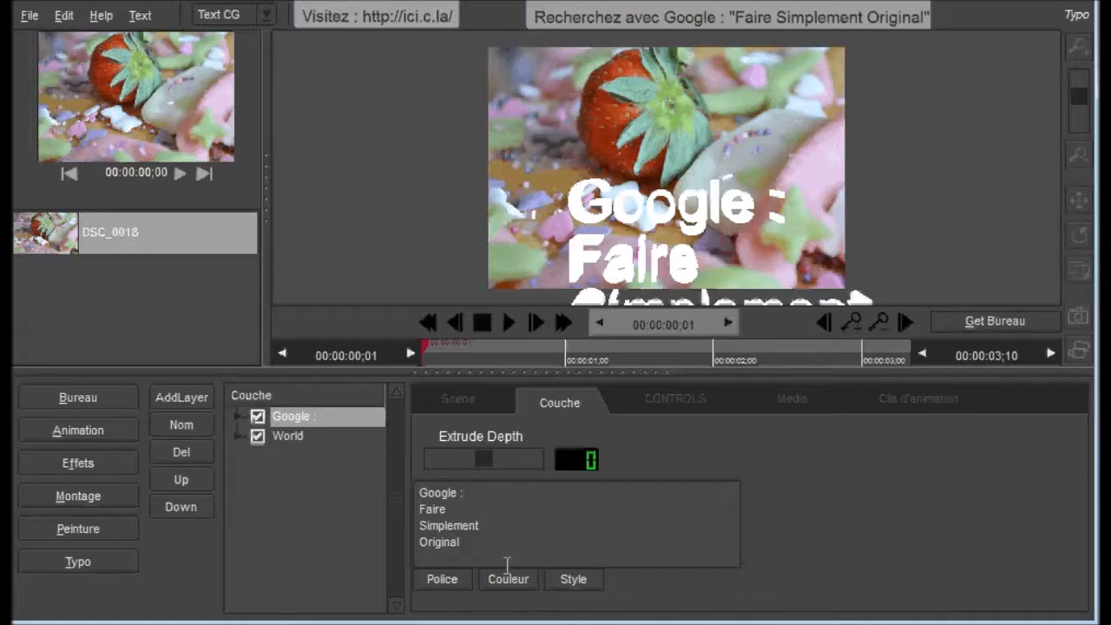
Step: Position the text over the image with a translation of X -296, Y 143 and Z -173
{"action": "left_click_drag", "start_coordinate": [633, 271], "coordinate": [630, 106]}
{"action": "left_click_drag", "start_coordinate": [651, 232], "coordinate": [608, 142]}
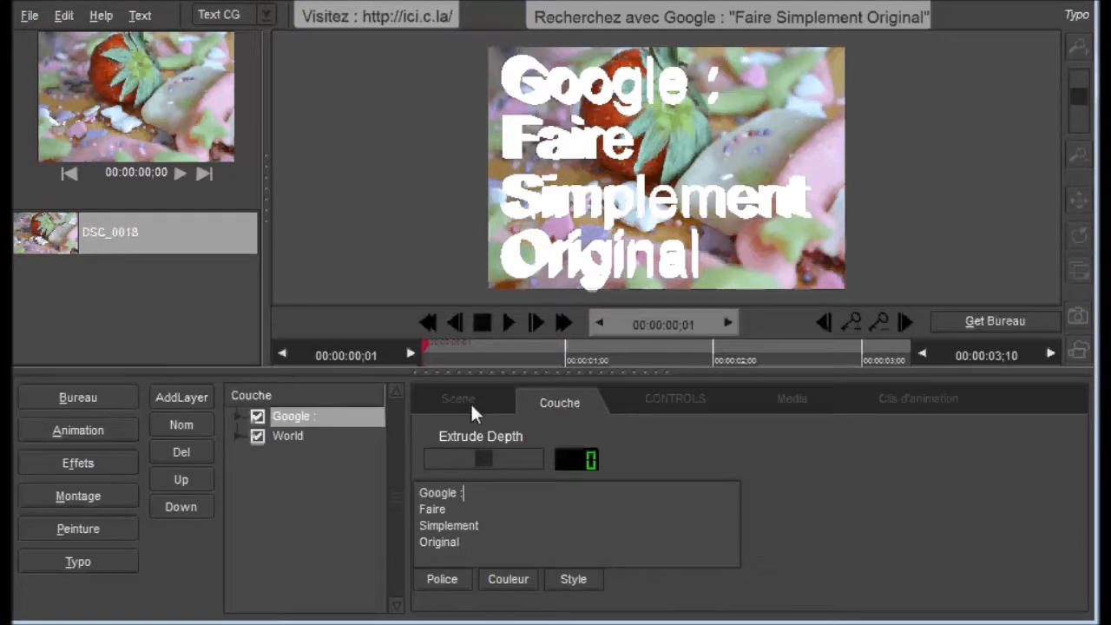
{"action": "left_click", "coordinate": [682, 401]}
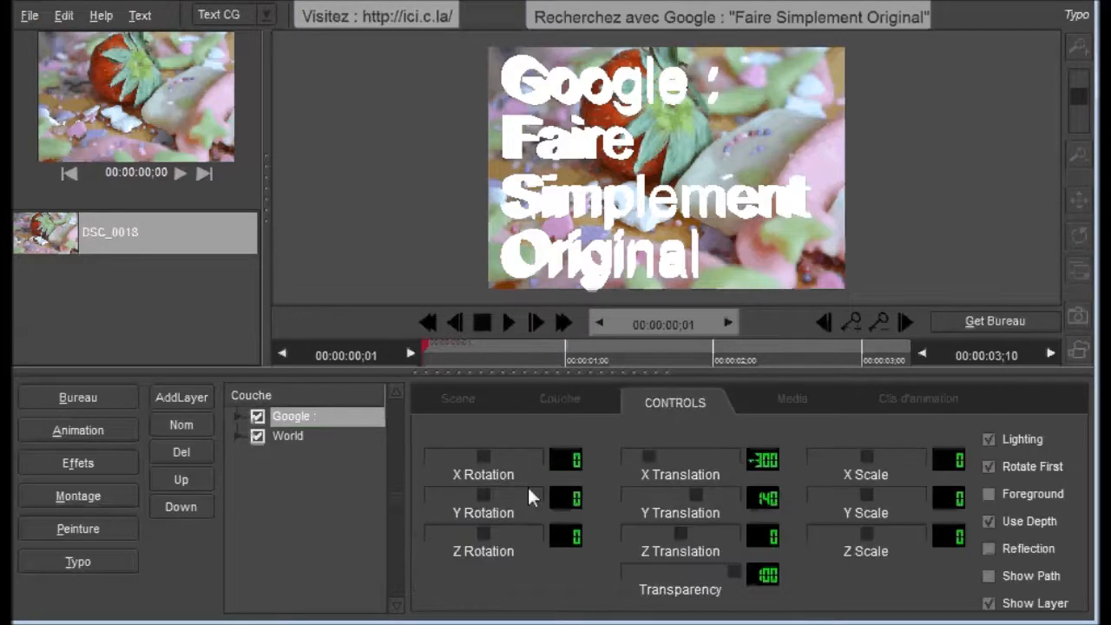
{"action": "mouse_move", "coordinate": [647, 453]}
{"action": "left_mouse_down"}
{"action": "mouse_move", "coordinate": [703, 449]}
{"action": "mouse_move", "coordinate": [622, 445]}
{"action": "mouse_move", "coordinate": [700, 446]}
{"action": "mouse_move", "coordinate": [655, 448]}
{"action": "left_mouse_up"}
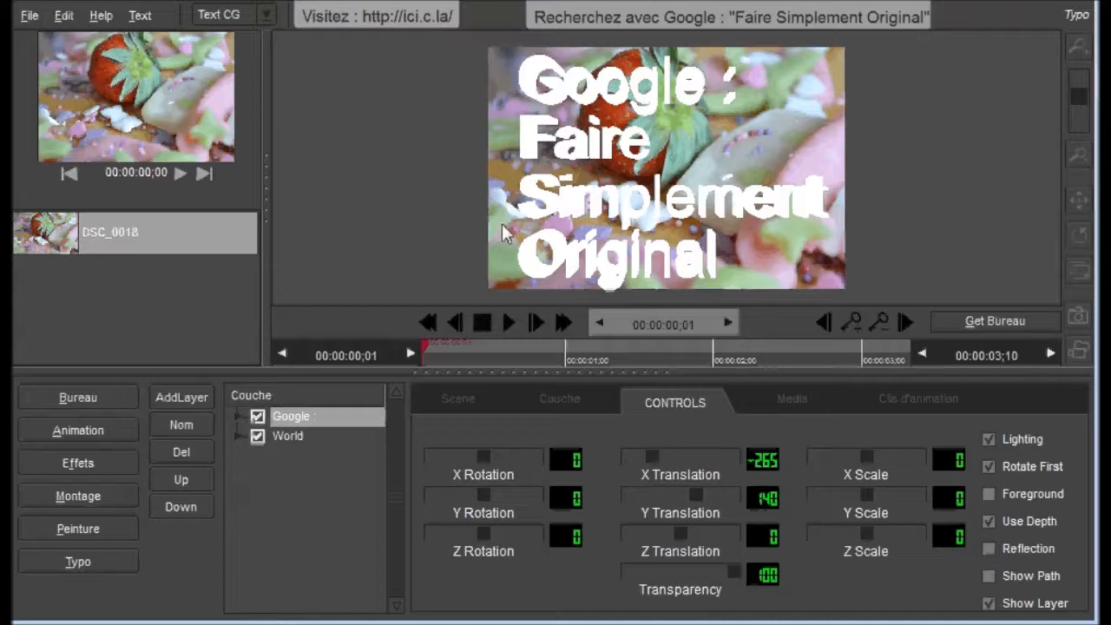
{"action": "left_click_drag", "start_coordinate": [650, 458], "coordinate": [634, 457]}
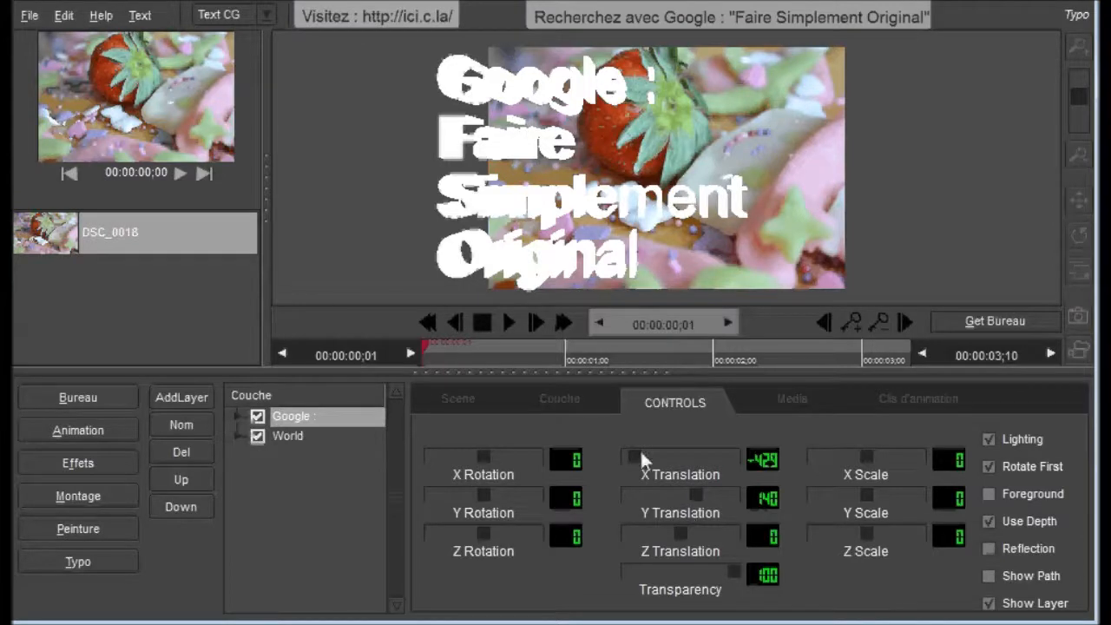
{"action": "left_click_drag", "start_coordinate": [636, 451], "coordinate": [650, 455]}
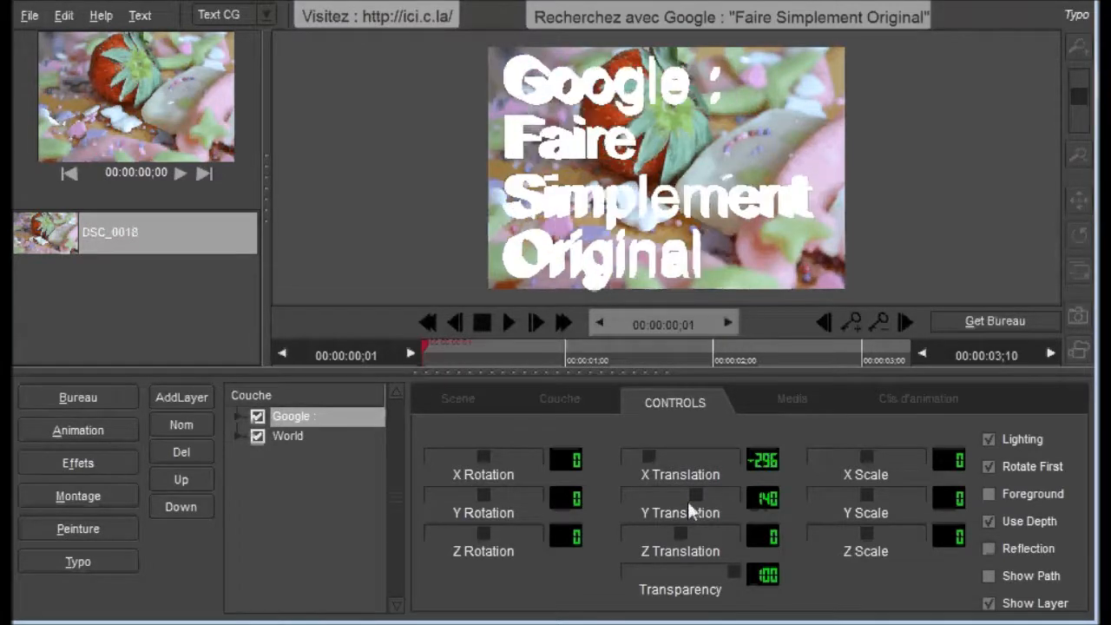
{"action": "mouse_move", "coordinate": [696, 500]}
{"action": "left_mouse_down"}
{"action": "mouse_move", "coordinate": [675, 495]}
{"action": "mouse_move", "coordinate": [718, 494]}
{"action": "mouse_move", "coordinate": [700, 496]}
{"action": "left_mouse_up"}
{"action": "mouse_move", "coordinate": [683, 535]}
{"action": "left_mouse_down"}
{"action": "mouse_move", "coordinate": [652, 530]}
{"action": "mouse_move", "coordinate": [684, 532]}
{"action": "mouse_move", "coordinate": [662, 532]}
{"action": "left_mouse_up"}
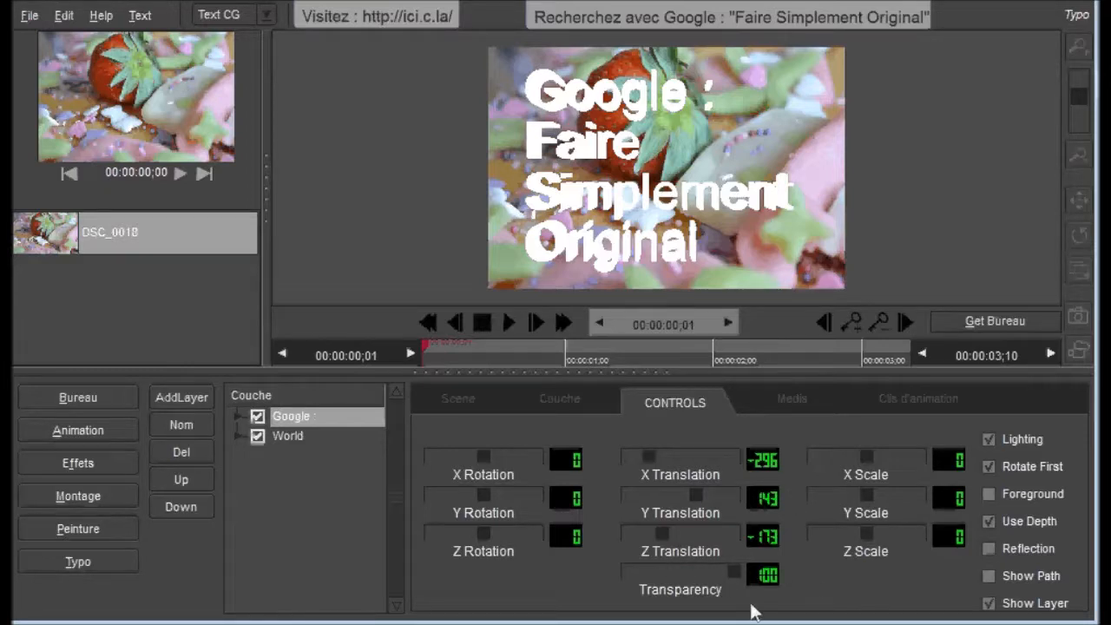
Step: Set the text layer's scale to X -10, Y -10 and Z 20
{"action": "mouse_move", "coordinate": [867, 453]}
{"action": "left_mouse_down"}
{"action": "mouse_move", "coordinate": [857, 457]}
{"action": "mouse_move", "coordinate": [867, 470]}
{"action": "left_mouse_up"}
{"action": "left_click_drag", "start_coordinate": [868, 493], "coordinate": [867, 493]}
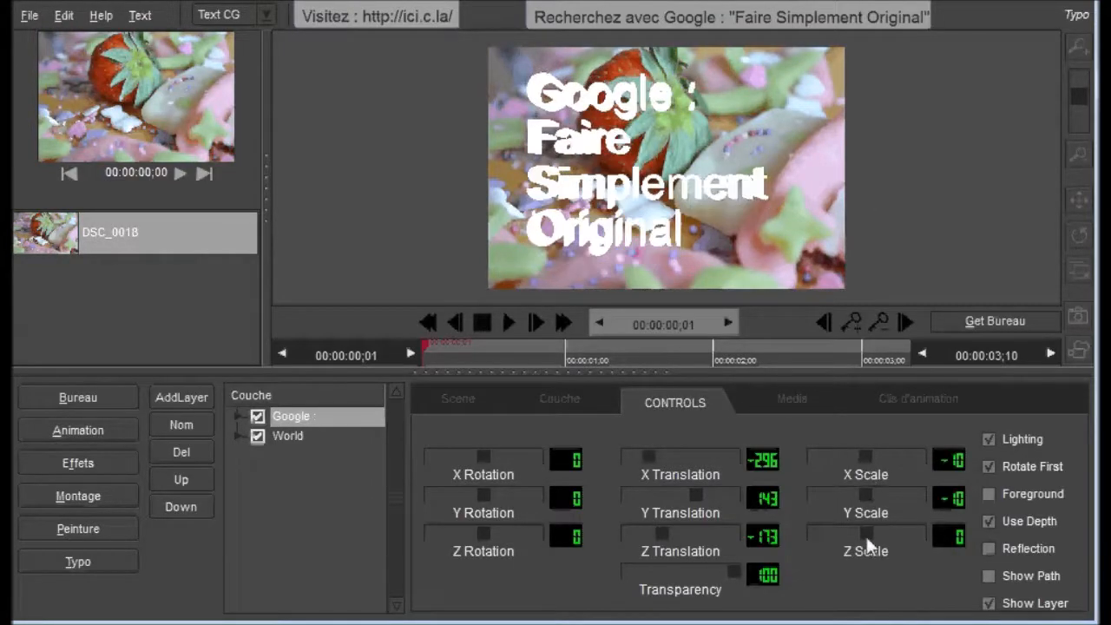
{"action": "mouse_move", "coordinate": [867, 536]}
{"action": "left_mouse_down"}
{"action": "mouse_move", "coordinate": [833, 531]}
{"action": "mouse_move", "coordinate": [877, 544]}
{"action": "mouse_move", "coordinate": [840, 536]}
{"action": "mouse_move", "coordinate": [867, 541]}
{"action": "left_mouse_up"}
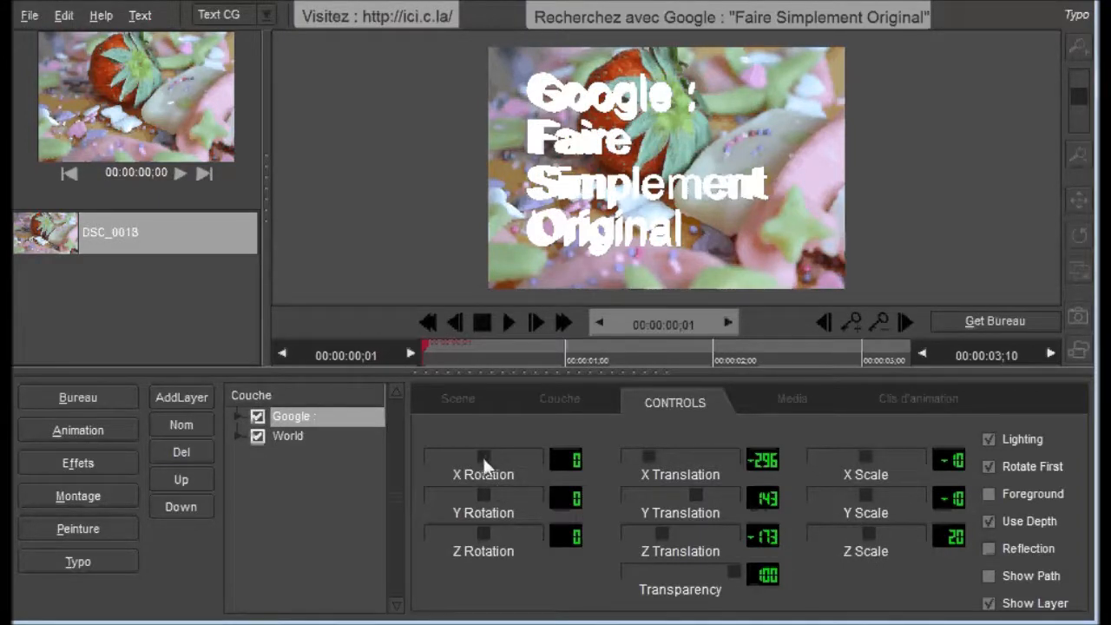
Step: Rotate the text layer to X 10 and Y 16, keeping Z rotation at 0
{"action": "mouse_move", "coordinate": [485, 458]}
{"action": "left_mouse_down"}
{"action": "mouse_move", "coordinate": [474, 461]}
{"action": "mouse_move", "coordinate": [485, 461]}
{"action": "left_mouse_up"}
{"action": "left_click_drag", "start_coordinate": [487, 499], "coordinate": [486, 500]}
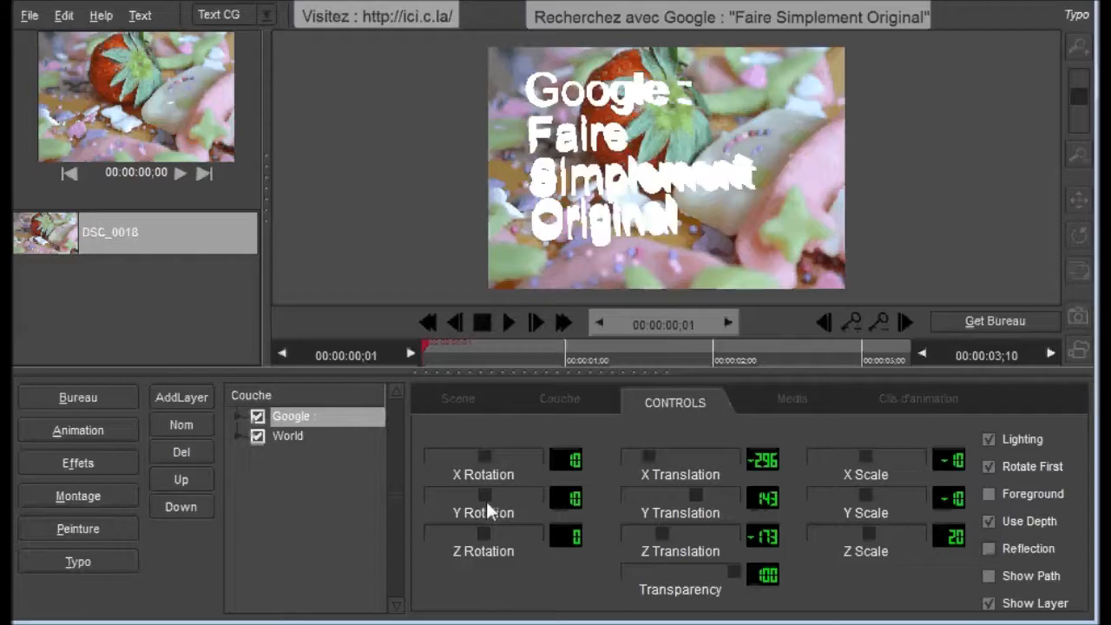
{"action": "left_click_drag", "start_coordinate": [486, 542], "coordinate": [483, 534]}
{"action": "left_click_drag", "start_coordinate": [485, 492], "coordinate": [487, 492]}
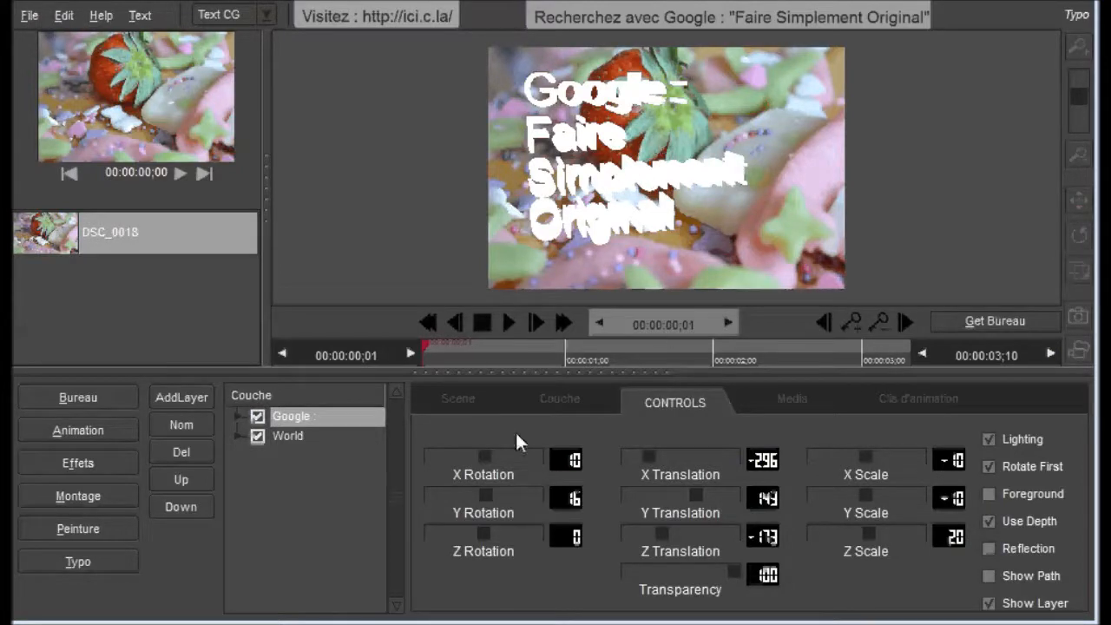
Step: Set the text's extrude depth to 255 and its colour to dark blue (red 17, green 18, blue 103)
{"action": "left_click", "coordinate": [529, 406]}
{"action": "left_click_drag", "start_coordinate": [486, 460], "coordinate": [515, 483]}
{"action": "left_click", "coordinate": [517, 579]}
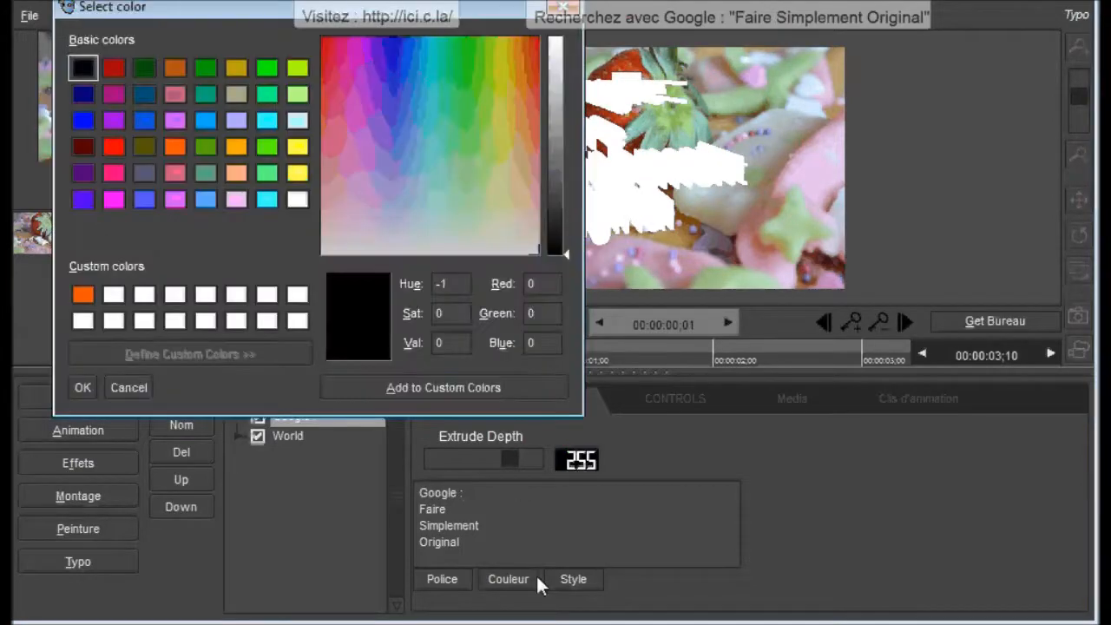
{"action": "left_click", "coordinate": [394, 69]}
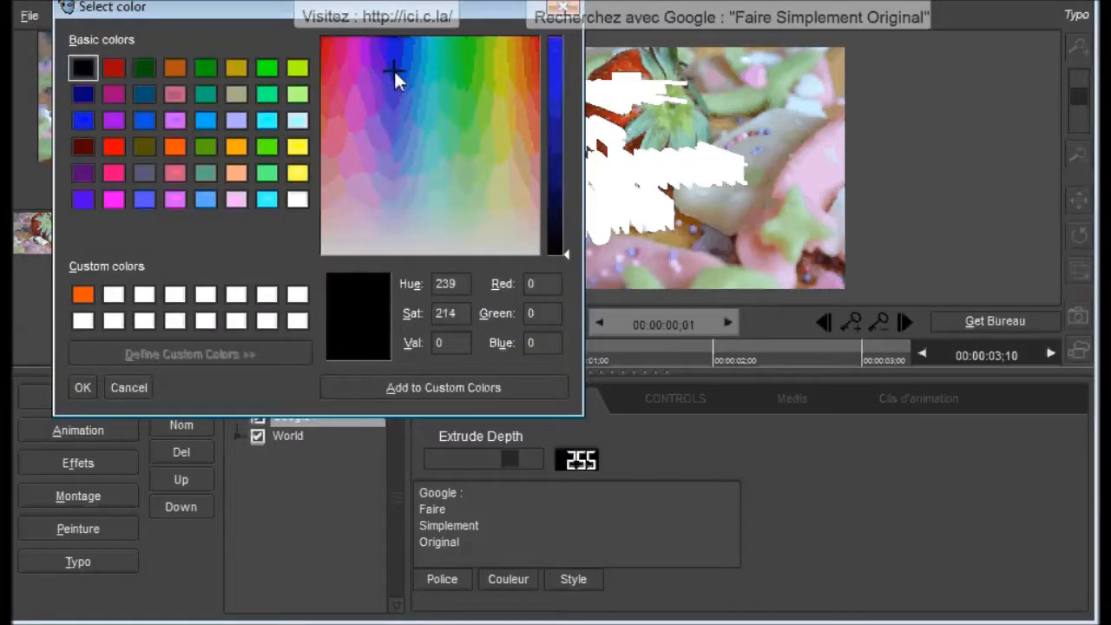
{"action": "left_click_drag", "start_coordinate": [570, 257], "coordinate": [558, 164]}
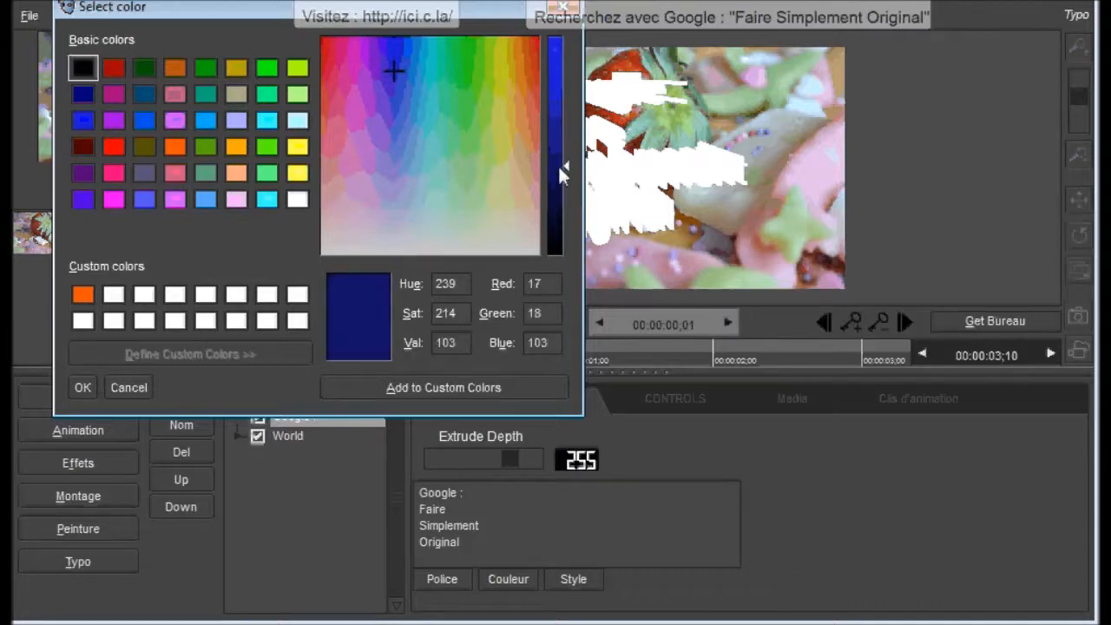
{"action": "left_click", "coordinate": [84, 387]}
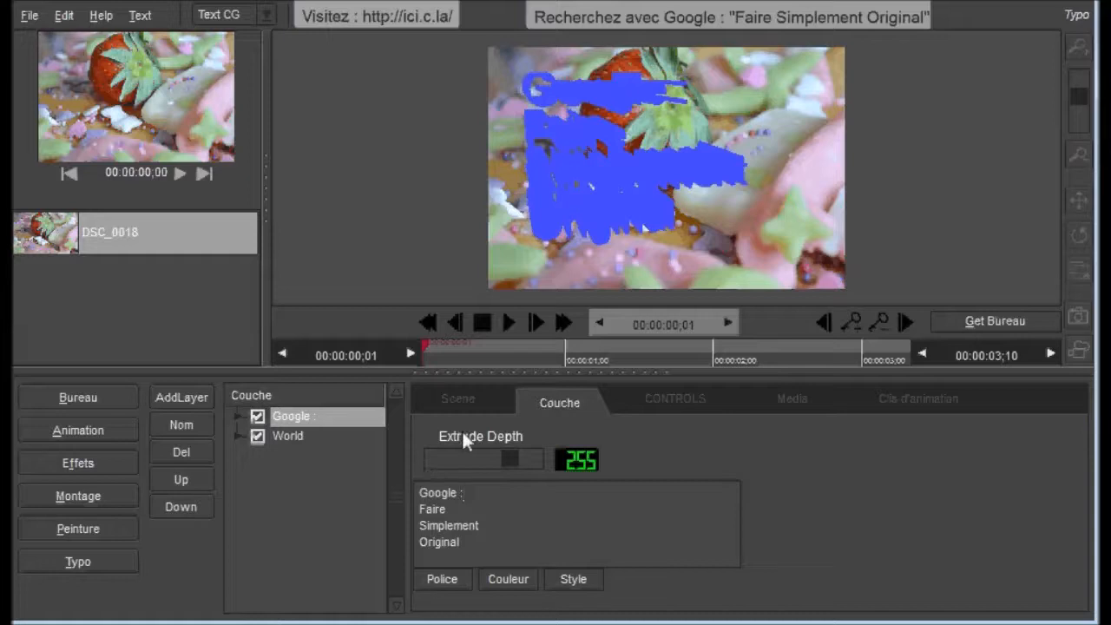
Step: Add a Light to the text layer and move it to about X -50, Y -10
{"action": "left_click", "coordinate": [197, 397]}
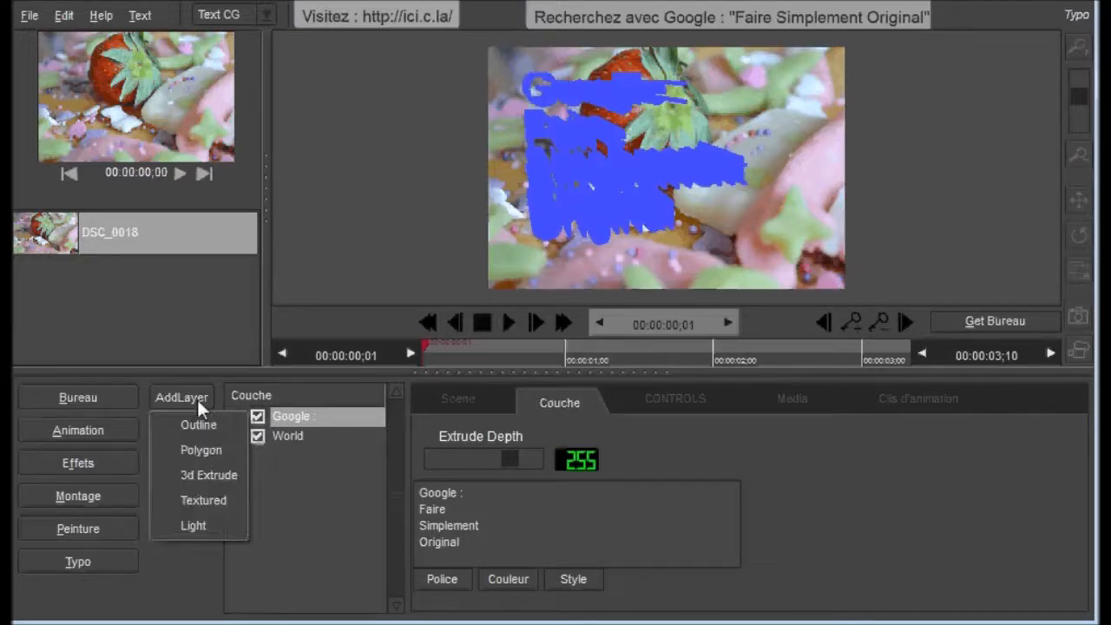
{"action": "left_click", "coordinate": [194, 525]}
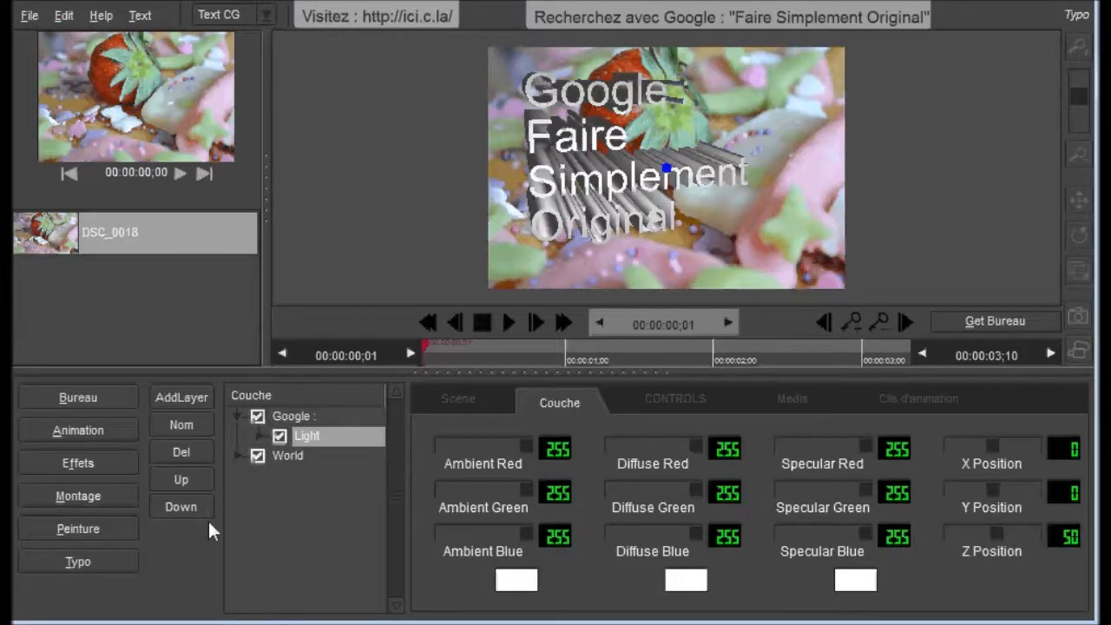
{"action": "mouse_move", "coordinate": [667, 168]}
{"action": "left_mouse_down"}
{"action": "mouse_move", "coordinate": [640, 229]}
{"action": "mouse_move", "coordinate": [758, 258]}
{"action": "mouse_move", "coordinate": [713, 110]}
{"action": "mouse_move", "coordinate": [678, 68]}
{"action": "mouse_move", "coordinate": [627, 180]}
{"action": "mouse_move", "coordinate": [647, 156]}
{"action": "mouse_move", "coordinate": [637, 137]}
{"action": "mouse_move", "coordinate": [640, 155]}
{"action": "left_mouse_up"}
Step: Set the Google text layer's X rotation to 20
{"action": "left_click", "coordinate": [296, 417]}
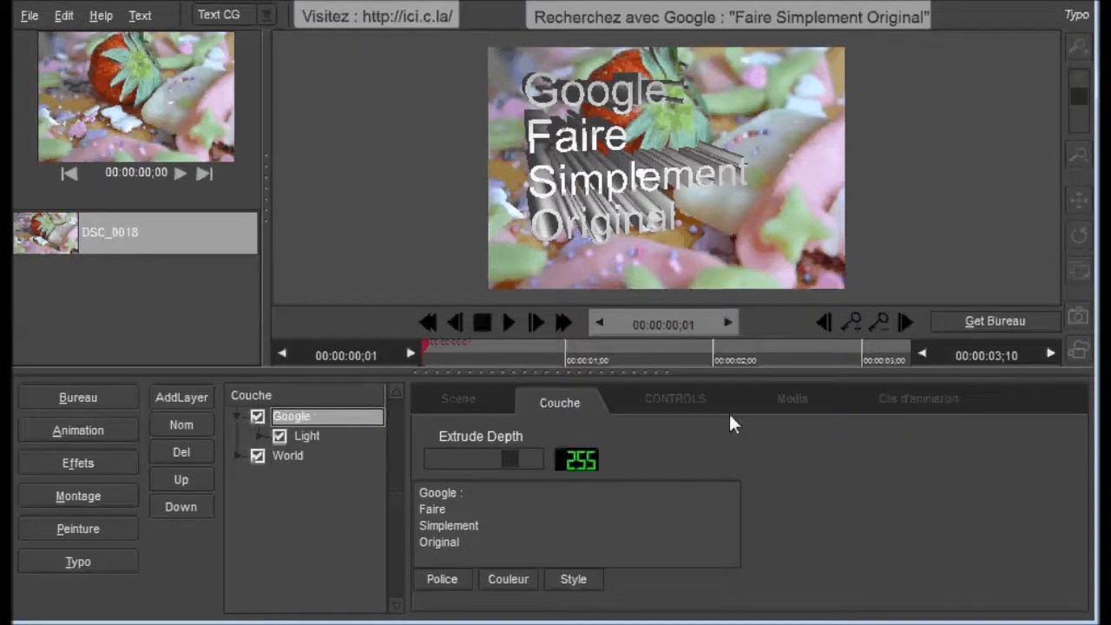
{"action": "left_click", "coordinate": [691, 401]}
{"action": "left_click_drag", "start_coordinate": [485, 455], "coordinate": [487, 456]}
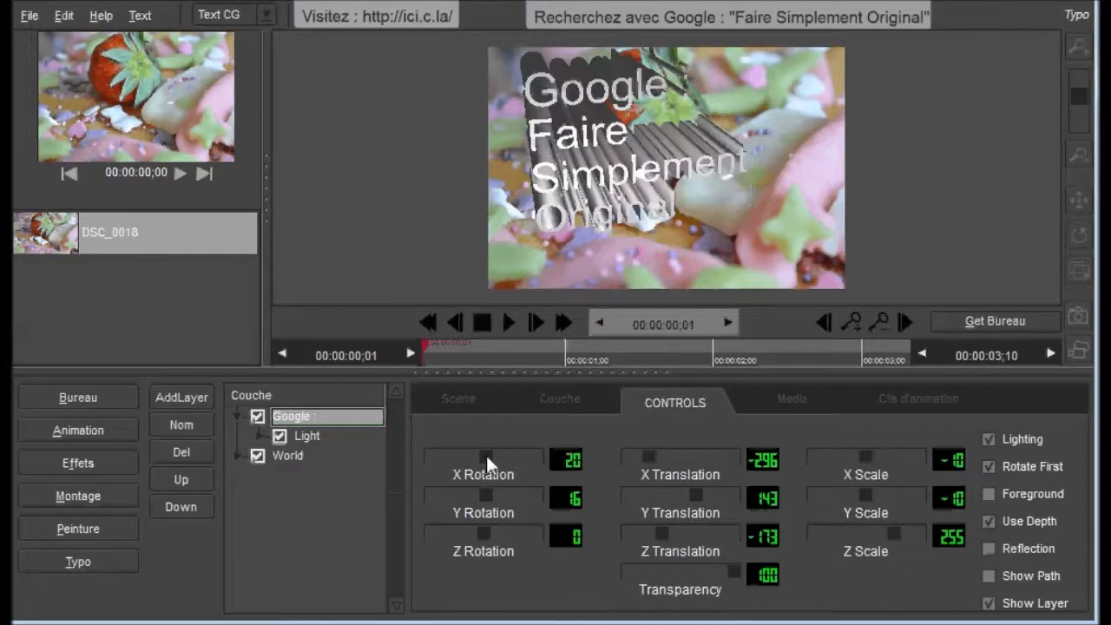
Step: Move the text's light to a translation of X 224, Y -41 and Z -112
{"action": "left_click", "coordinate": [319, 436]}
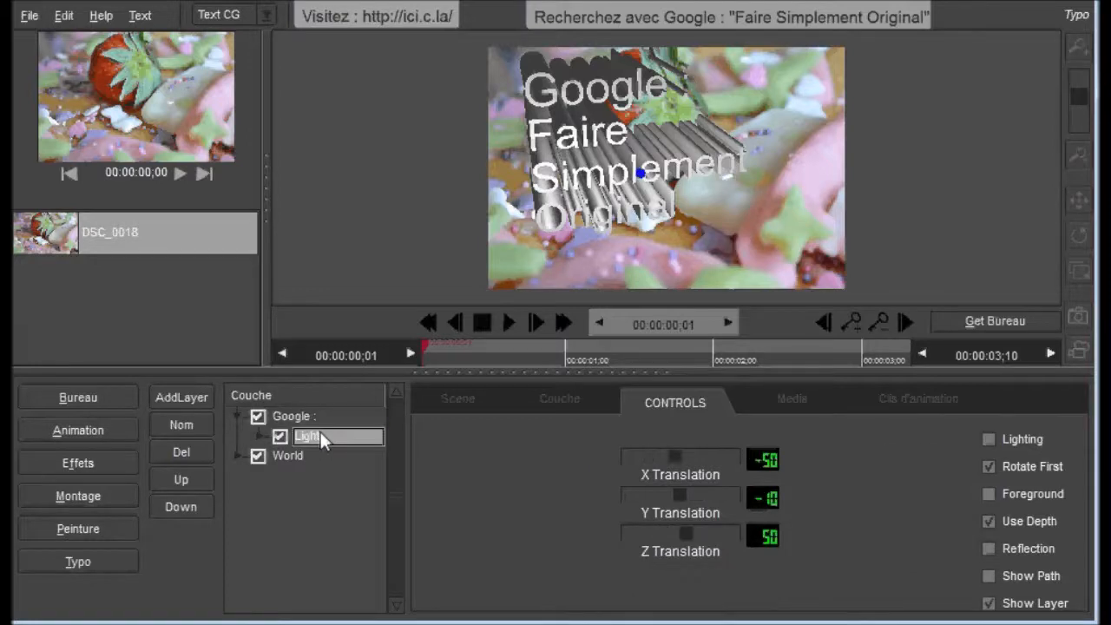
{"action": "left_click_drag", "start_coordinate": [669, 471], "coordinate": [706, 467]}
{"action": "mouse_move", "coordinate": [681, 499]}
{"action": "left_mouse_down"}
{"action": "mouse_move", "coordinate": [696, 499]}
{"action": "mouse_move", "coordinate": [685, 498]}
{"action": "left_mouse_up"}
{"action": "left_click_drag", "start_coordinate": [691, 541], "coordinate": [634, 532]}
{"action": "left_click_drag", "start_coordinate": [621, 532], "coordinate": [674, 501]}
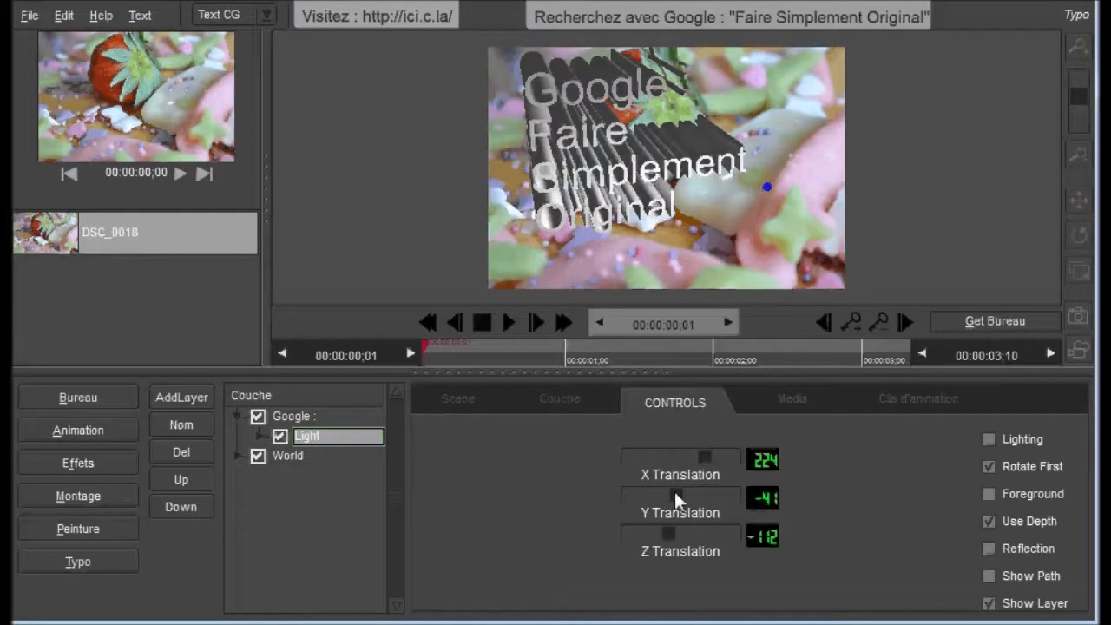
Step: Give the light ambient colour 255/255/255, diffuse 101/255/183 and specular 0/0/95, and position it at X 205, Y -141, Z -64
{"action": "left_click", "coordinate": [559, 403]}
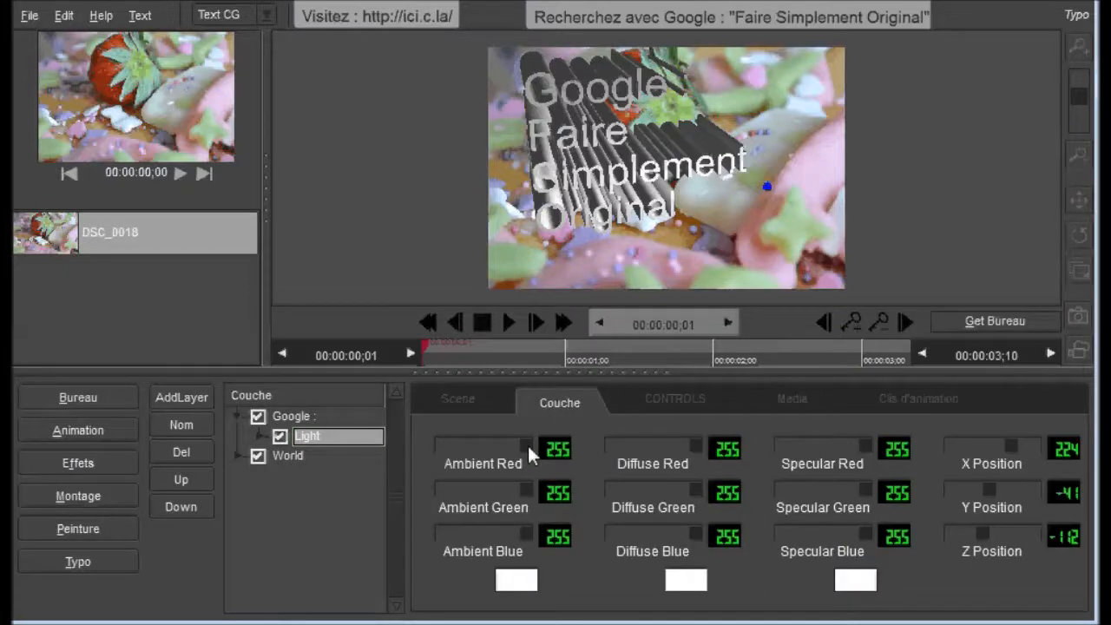
{"action": "left_click_drag", "start_coordinate": [528, 448], "coordinate": [468, 448]}
{"action": "mouse_move", "coordinate": [524, 488]}
{"action": "left_mouse_down"}
{"action": "mouse_move", "coordinate": [493, 491]}
{"action": "mouse_move", "coordinate": [506, 487]}
{"action": "left_mouse_up"}
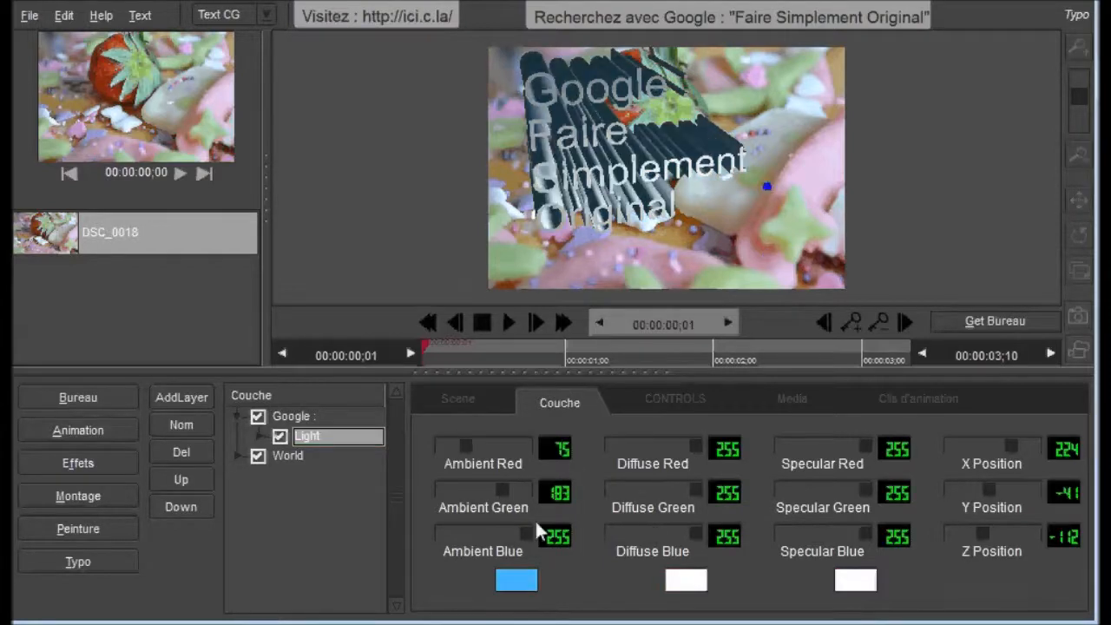
{"action": "left_click_drag", "start_coordinate": [535, 519], "coordinate": [492, 527]}
{"action": "mouse_move", "coordinate": [695, 448]}
{"action": "left_mouse_down"}
{"action": "mouse_move", "coordinate": [654, 450]}
{"action": "mouse_move", "coordinate": [686, 452]}
{"action": "left_mouse_up"}
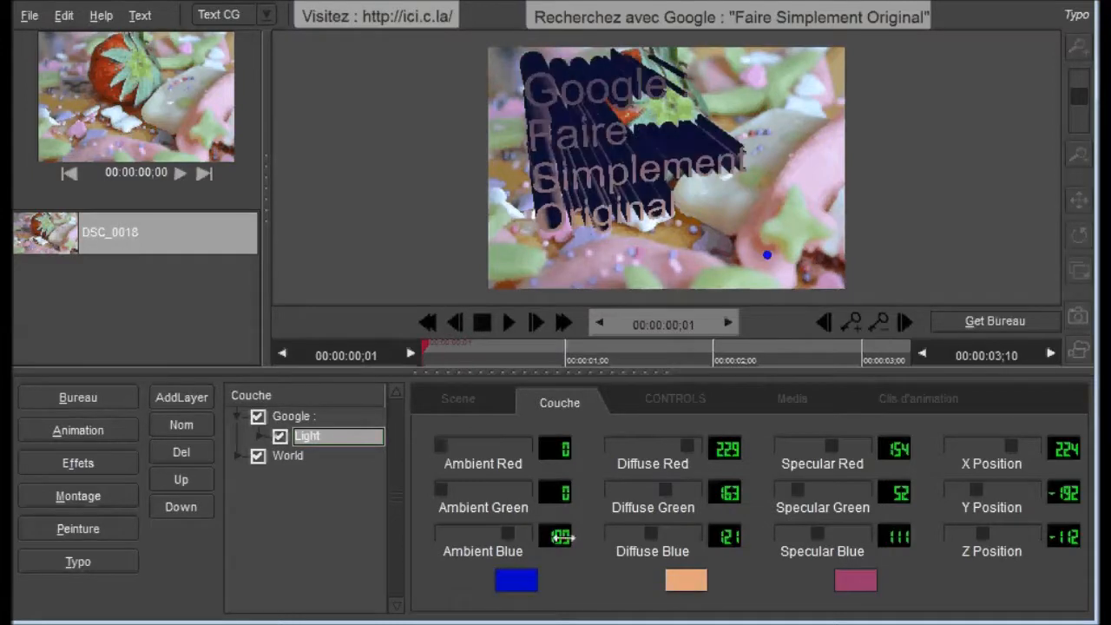
{"action": "left_click_drag", "start_coordinate": [565, 536], "coordinate": [547, 536]}
{"action": "left_click_drag", "start_coordinate": [724, 448], "coordinate": [704, 448]}
{"action": "left_click_drag", "start_coordinate": [724, 492], "coordinate": [711, 492]}
{"action": "left_click_drag", "start_coordinate": [724, 537], "coordinate": [708, 536]}
{"action": "left_click_drag", "start_coordinate": [894, 448], "coordinate": [877, 447]}
{"action": "left_click_drag", "start_coordinate": [894, 492], "coordinate": [898, 495]}
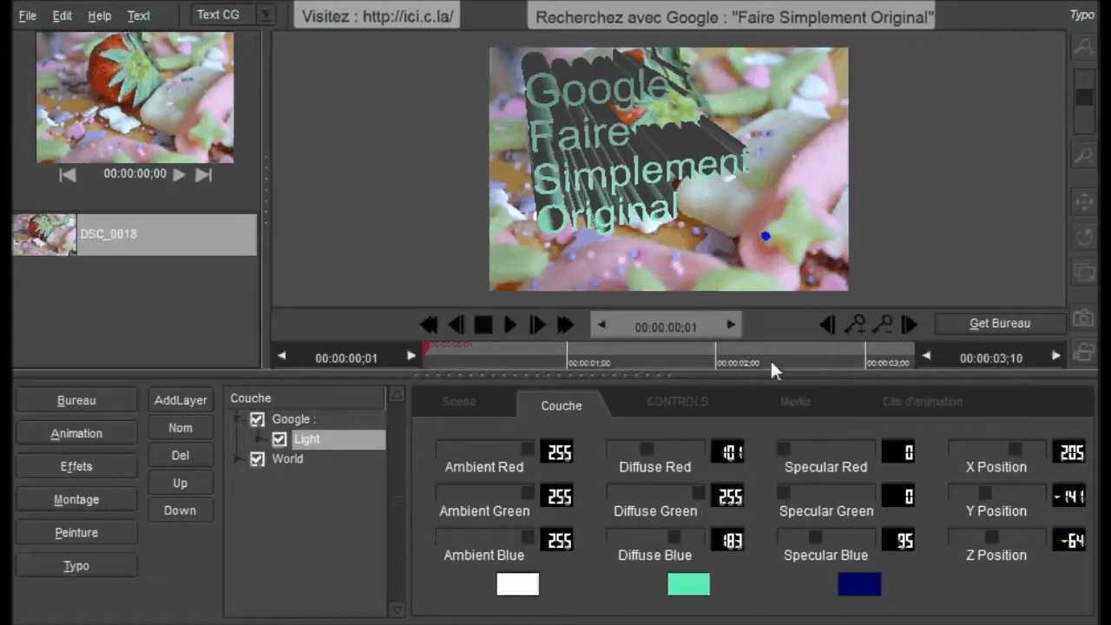
Step: Preview the scene playback and set the scene's end frame to 00:00:02;00
{"action": "left_click", "coordinate": [520, 323]}
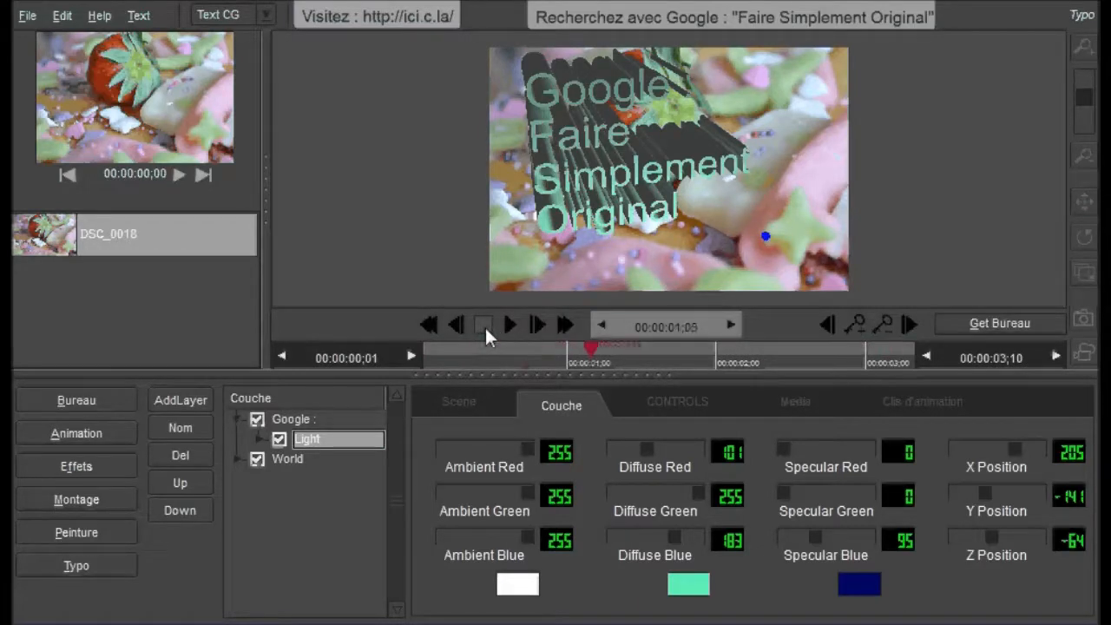
{"action": "left_click", "coordinate": [458, 404]}
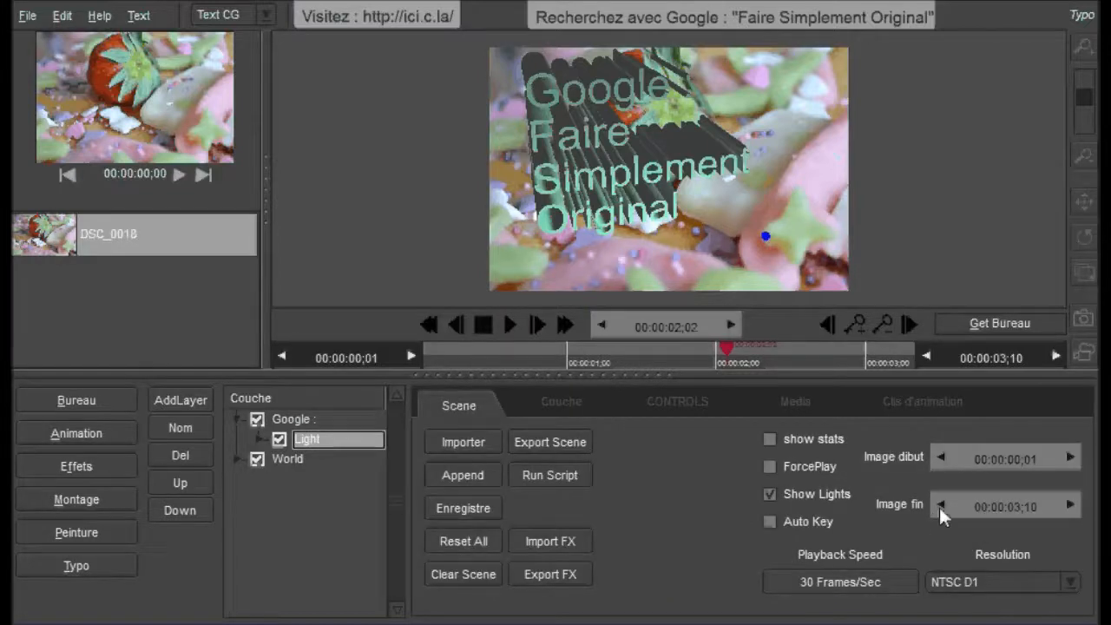
{"action": "left_click_drag", "start_coordinate": [1013, 515], "coordinate": [960, 516]}
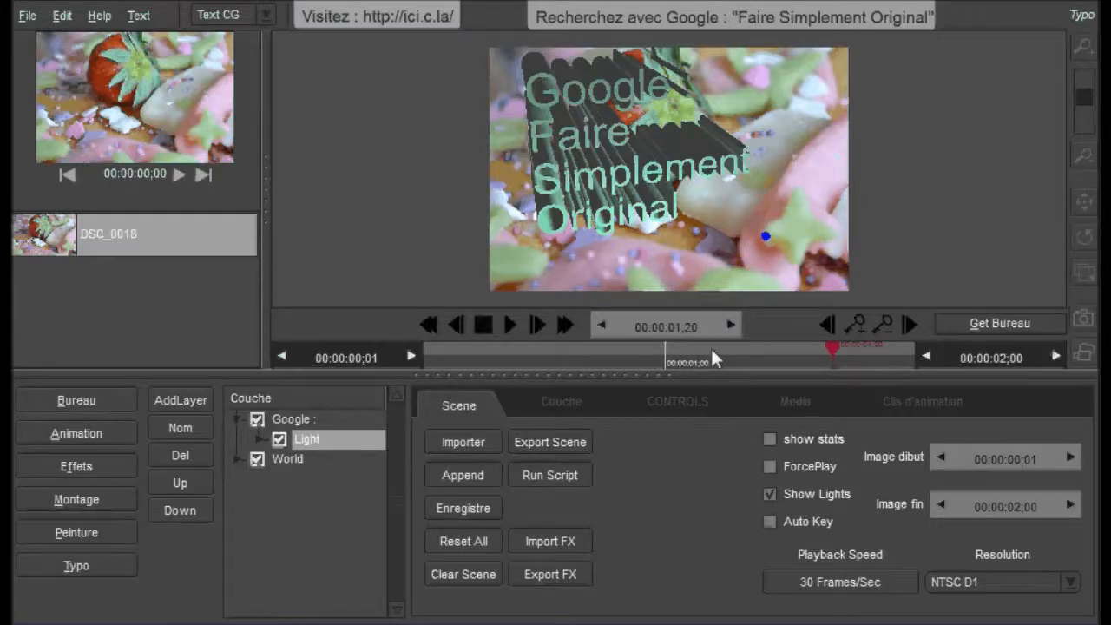
Step: Render the scene to a clip and view the rendered text clip on the media desktop
{"action": "left_click", "coordinate": [1083, 351]}
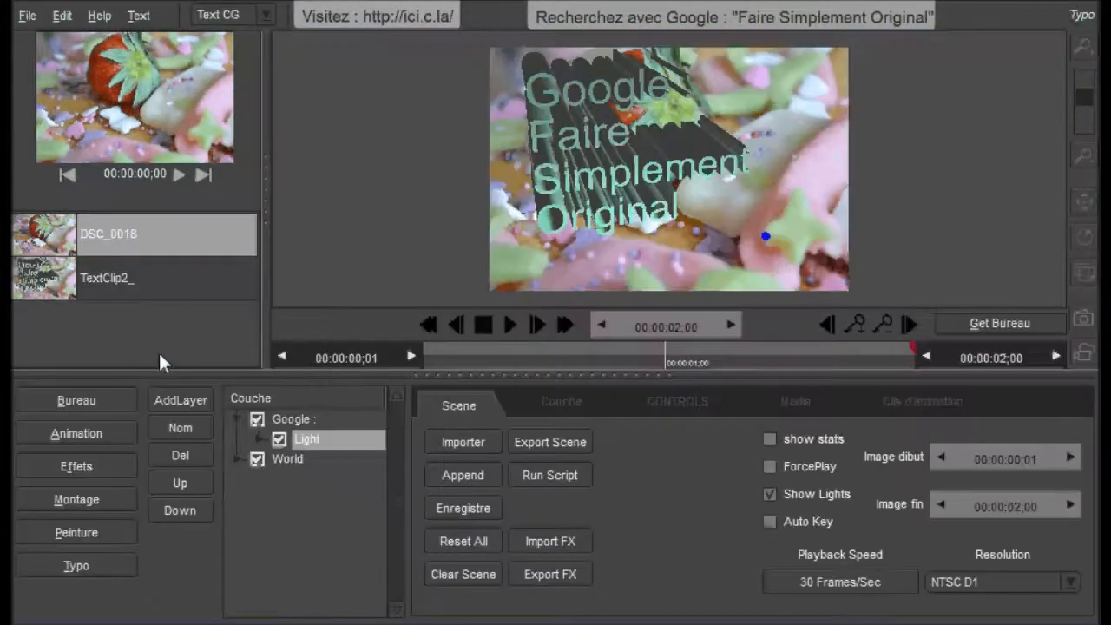
{"action": "left_click", "coordinate": [101, 277]}
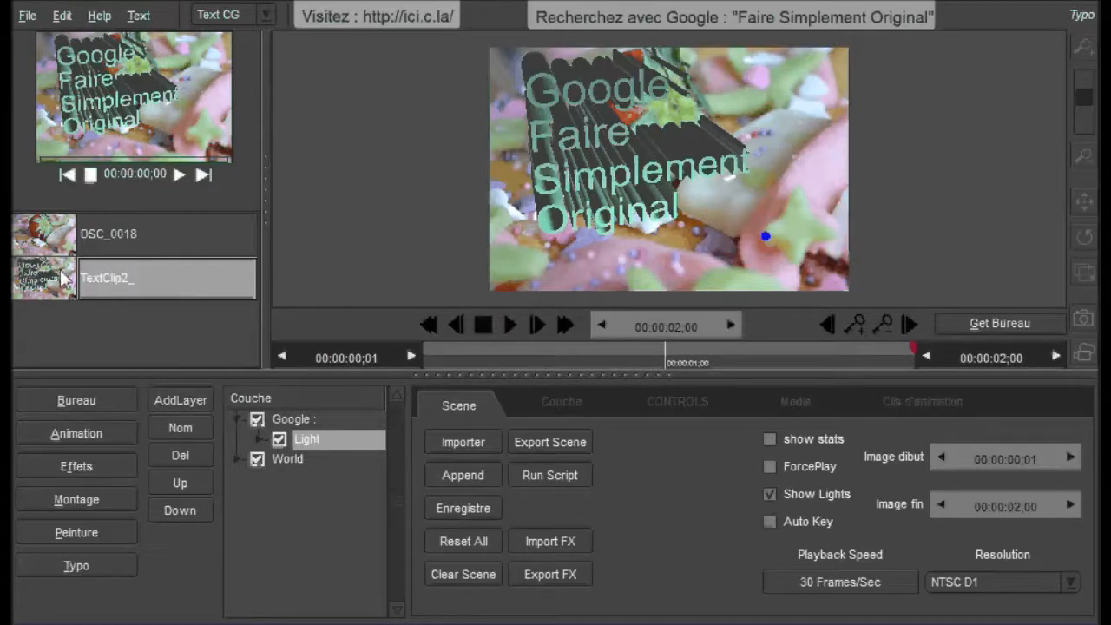
{"action": "left_click", "coordinate": [76, 401]}
{"action": "left_click_drag", "start_coordinate": [477, 160], "coordinate": [638, 150]}
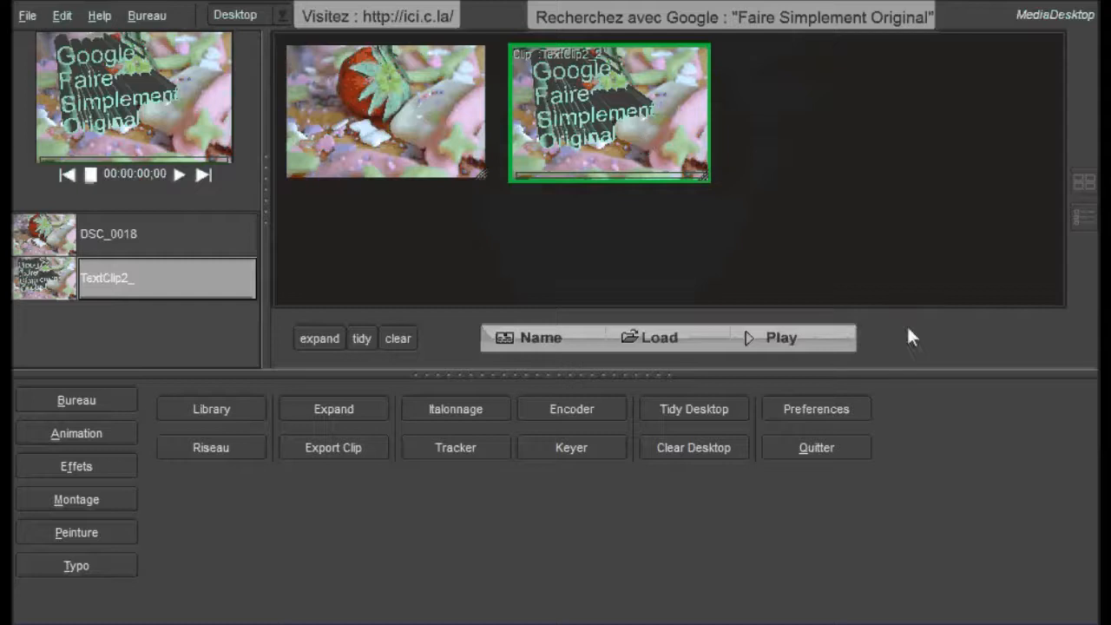
Step: Delete the rendered text clip from the desktop and return to the Typo module
{"action": "left_click", "coordinate": [919, 337]}
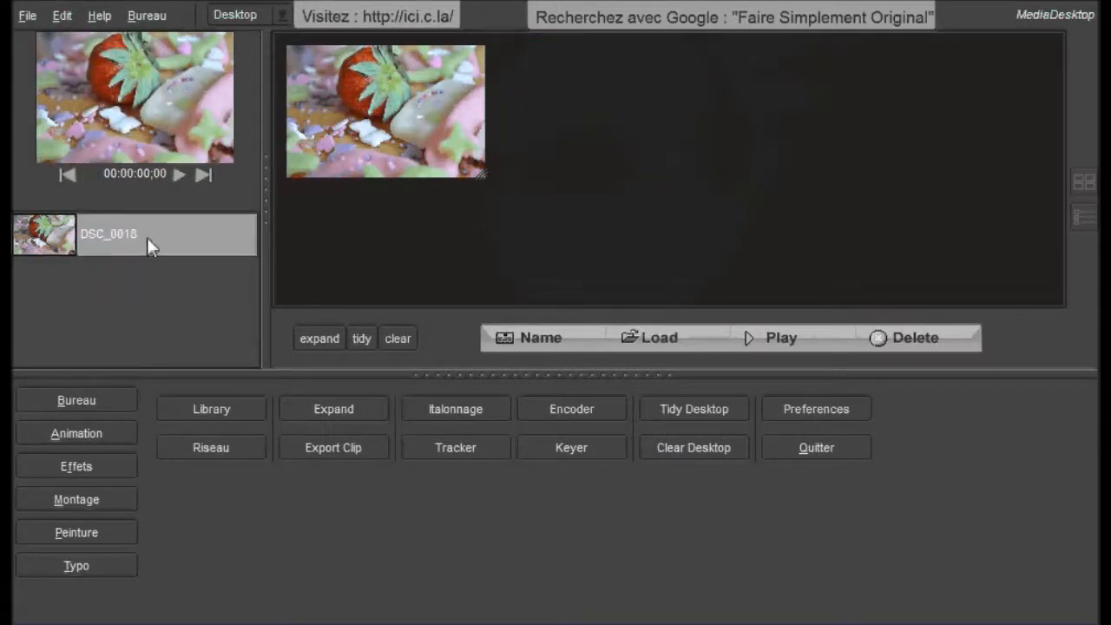
{"action": "left_click", "coordinate": [88, 562]}
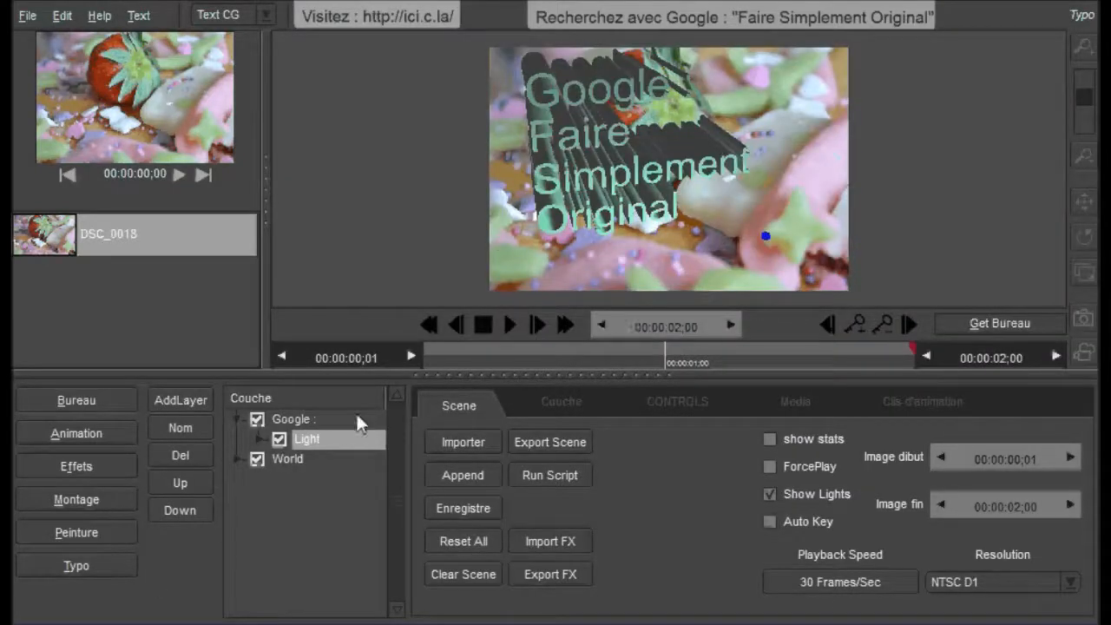
Step: Keyframe the Google text layer at the first frame, and at 00:00:01;00 with X rotation 71, Y rotation 122 and Z rotation 153
{"action": "left_click", "coordinate": [292, 421]}
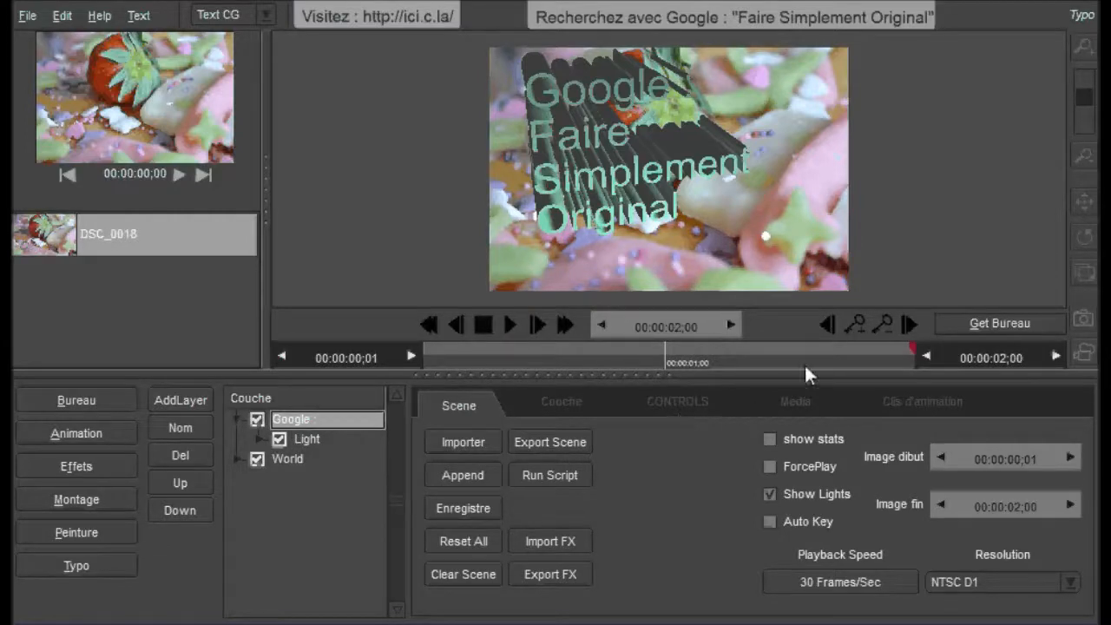
{"action": "left_click", "coordinate": [729, 398]}
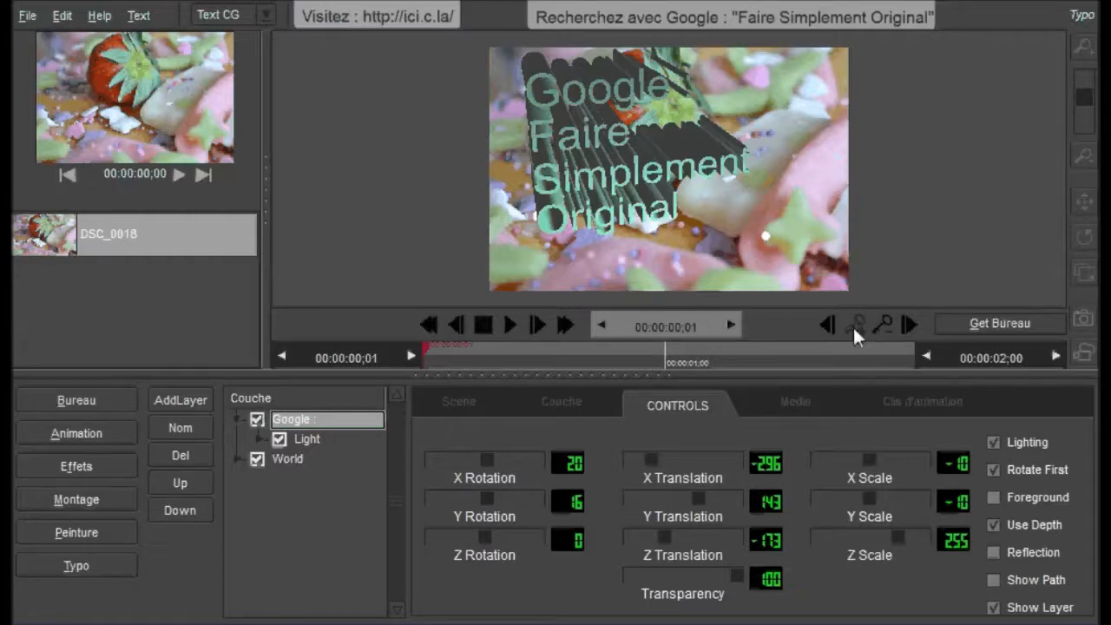
{"action": "left_click_drag", "start_coordinate": [442, 346], "coordinate": [670, 365]}
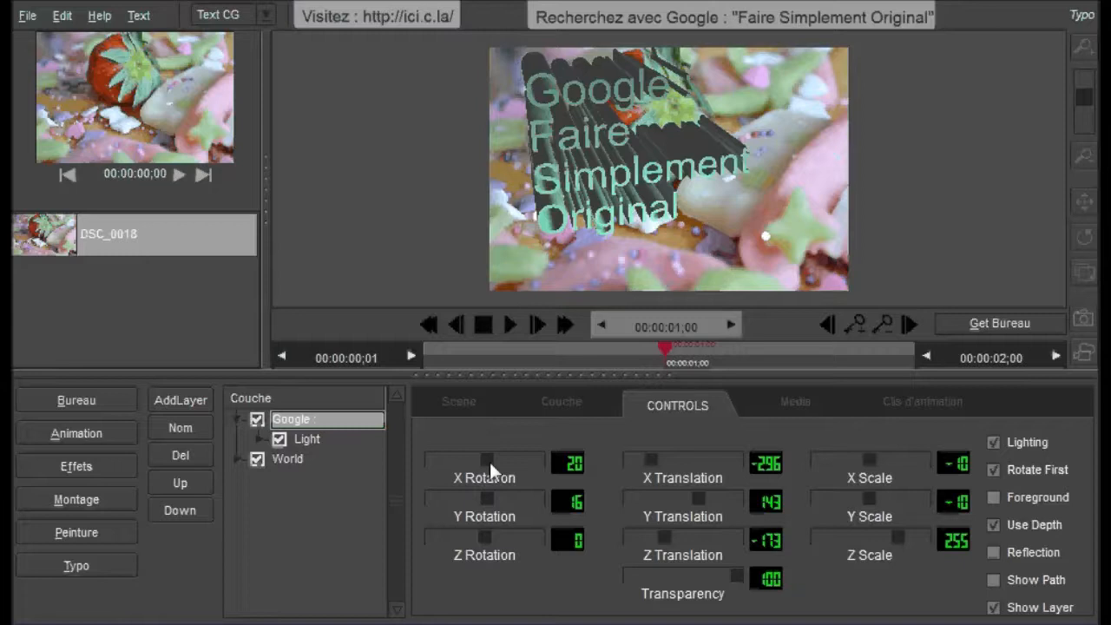
{"action": "left_click_drag", "start_coordinate": [490, 462], "coordinate": [500, 540]}
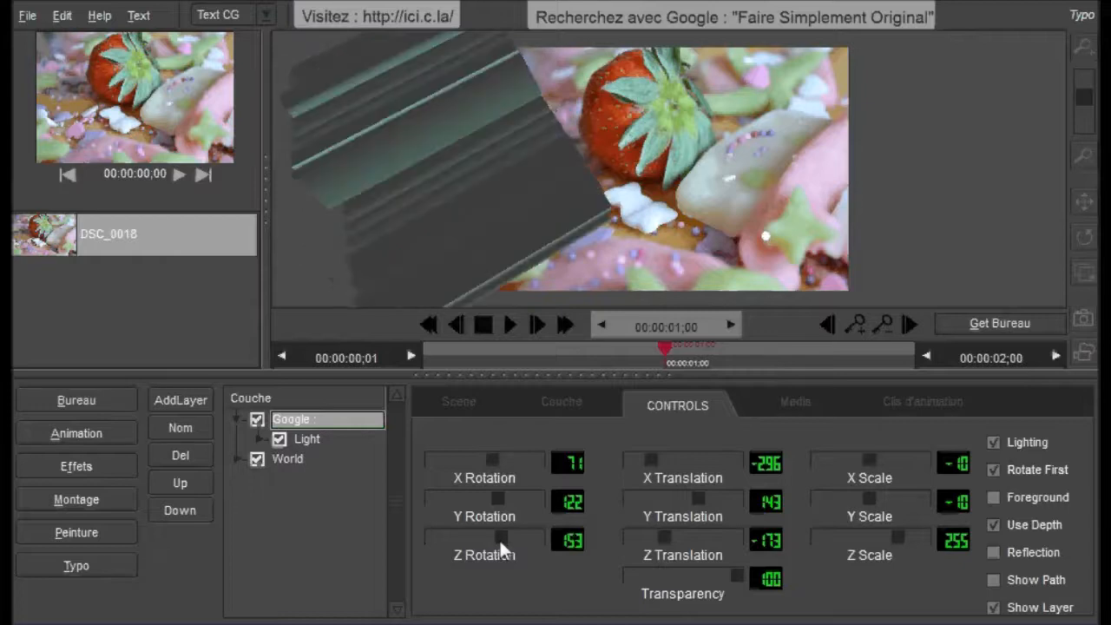
{"action": "left_click", "coordinate": [857, 324]}
Step: At 00:00:02;00, keyframe the text with rotation 184/184/204, translation 398/10/-500 and Z scale 51
{"action": "left_click_drag", "start_coordinate": [670, 356], "coordinate": [926, 372]}
{"action": "left_click_drag", "start_coordinate": [492, 460], "coordinate": [507, 461]}
{"action": "left_click_drag", "start_coordinate": [651, 460], "coordinate": [737, 460]}
{"action": "left_click_drag", "start_coordinate": [504, 460], "coordinate": [506, 461]}
{"action": "left_click_drag", "start_coordinate": [498, 499], "coordinate": [504, 499]}
{"action": "left_click_drag", "start_coordinate": [501, 536], "coordinate": [507, 537]}
{"action": "mouse_move", "coordinate": [737, 461]}
{"action": "left_mouse_down"}
{"action": "mouse_move", "coordinate": [650, 462]}
{"action": "mouse_move", "coordinate": [727, 460]}
{"action": "left_mouse_up"}
{"action": "left_click_drag", "start_coordinate": [664, 536], "coordinate": [628, 538]}
{"action": "left_click_drag", "start_coordinate": [899, 537], "coordinate": [876, 537]}
{"action": "left_click_drag", "start_coordinate": [871, 498], "coordinate": [871, 498]}
{"action": "left_click", "coordinate": [857, 327]}
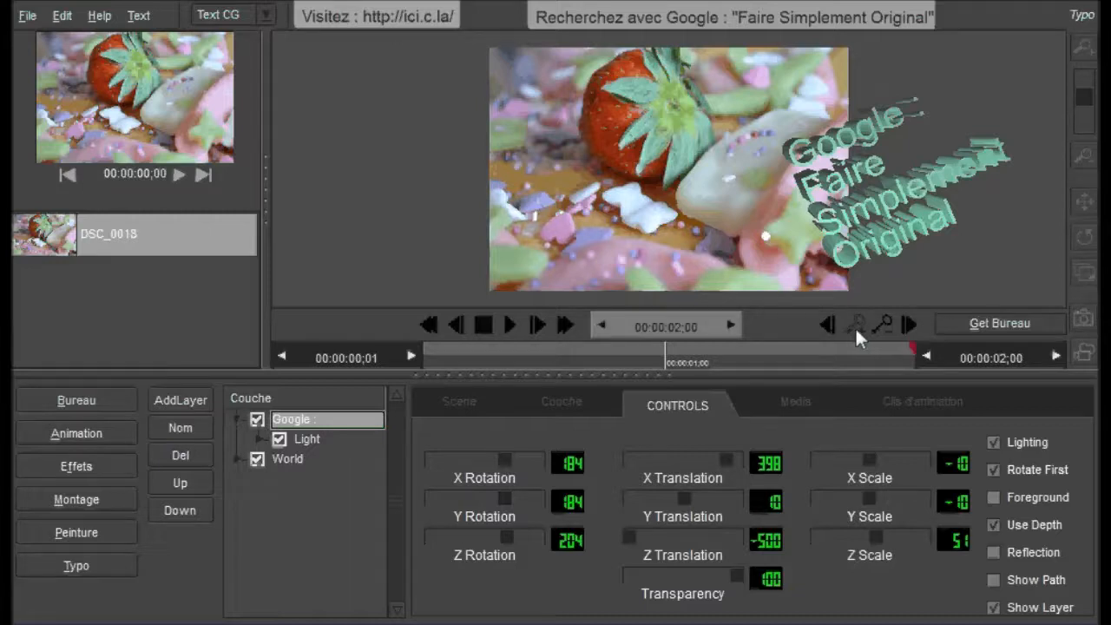
Step: Play the text animation from the first frame
{"action": "left_click", "coordinate": [427, 326]}
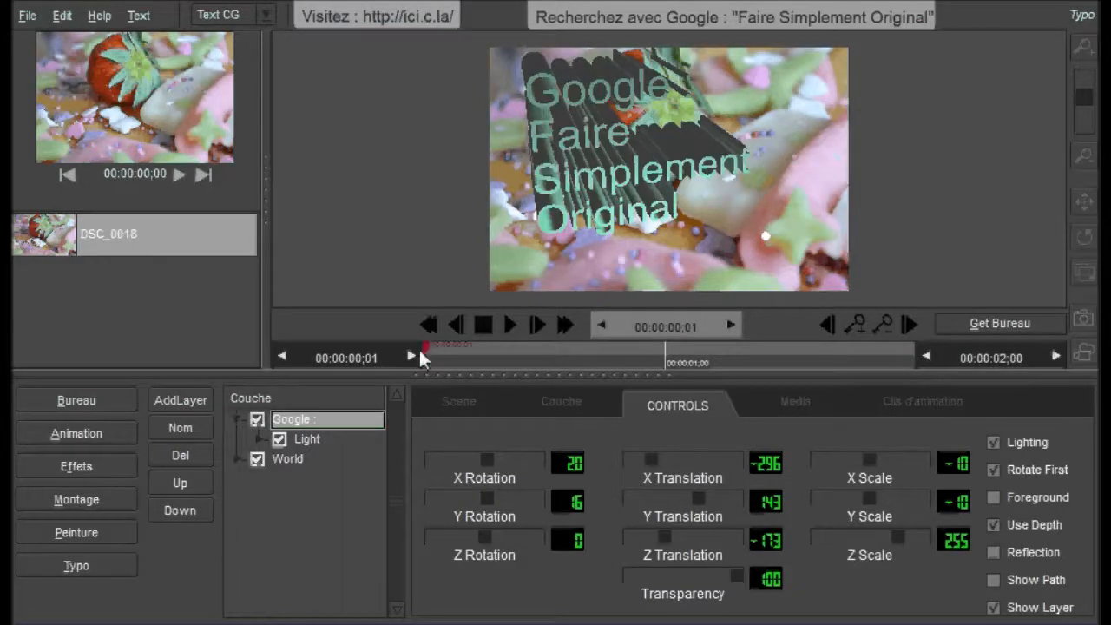
{"action": "mouse_move", "coordinate": [427, 355]}
{"action": "left_mouse_down"}
{"action": "mouse_move", "coordinate": [476, 373]}
{"action": "mouse_move", "coordinate": [420, 364]}
{"action": "left_mouse_up"}
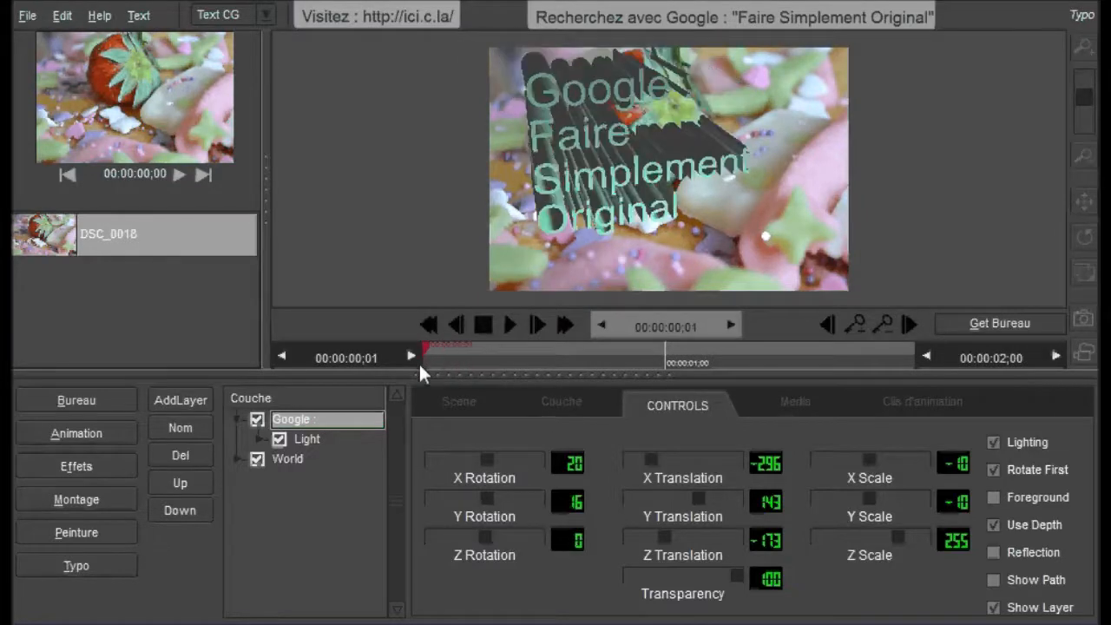
{"action": "left_click", "coordinate": [512, 323]}
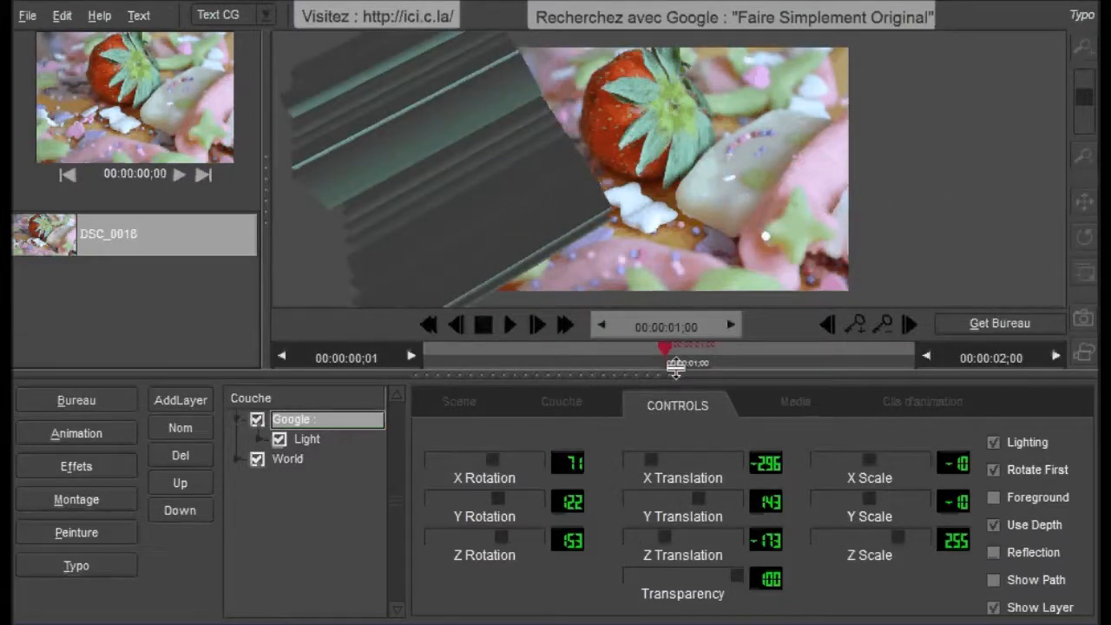
Step: Remove the text's keyframe at 00:00:01;00 and replay the animation, checking its first and last frames
{"action": "mouse_move", "coordinate": [661, 348]}
{"action": "left_mouse_down"}
{"action": "mouse_move", "coordinate": [647, 347]}
{"action": "mouse_move", "coordinate": [670, 351]}
{"action": "left_mouse_up"}
{"action": "left_click", "coordinate": [484, 327]}
{"action": "left_click", "coordinate": [507, 325]}
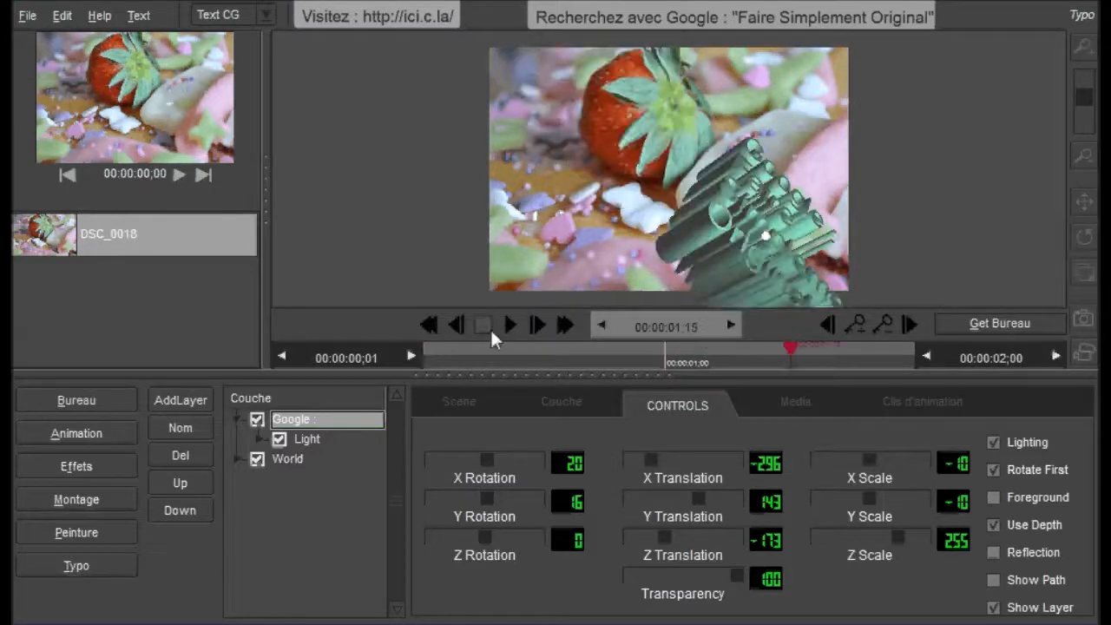
{"action": "left_click", "coordinate": [430, 325]}
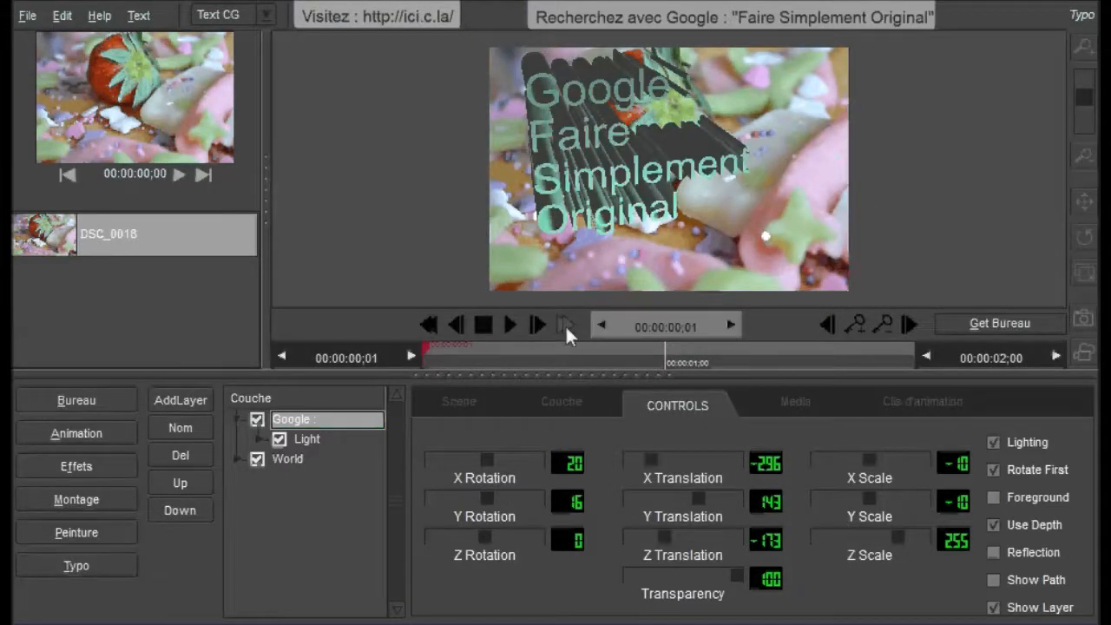
{"action": "left_click", "coordinate": [565, 325]}
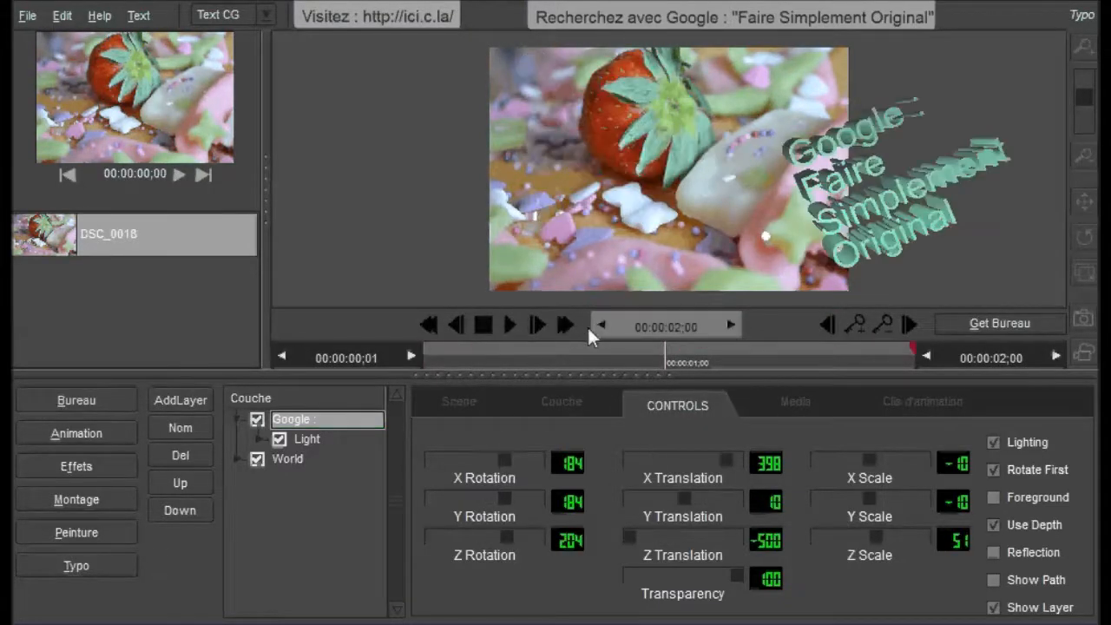
{"action": "left_click", "coordinate": [510, 325]}
Step: In the animation curves, lower the X translation's end key to its starting level and raise the Z scale's end key to 500
{"action": "left_click", "coordinate": [912, 404]}
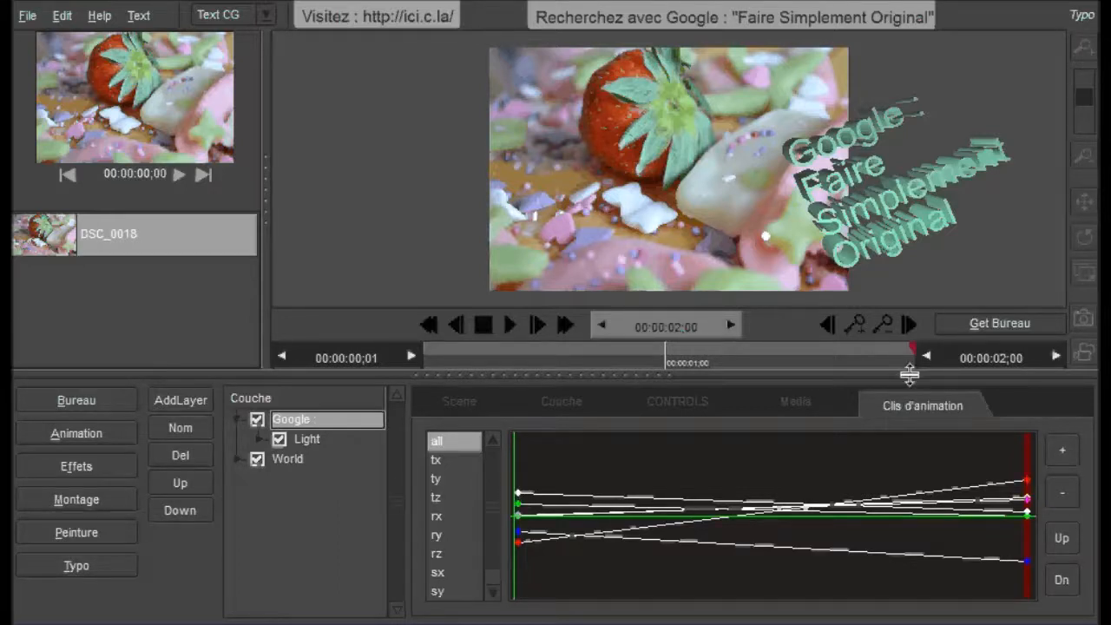
{"action": "mouse_move", "coordinate": [910, 348]}
{"action": "left_mouse_down"}
{"action": "mouse_move", "coordinate": [659, 361]}
{"action": "mouse_move", "coordinate": [414, 344]}
{"action": "mouse_move", "coordinate": [797, 379]}
{"action": "mouse_move", "coordinate": [926, 374]}
{"action": "left_mouse_up"}
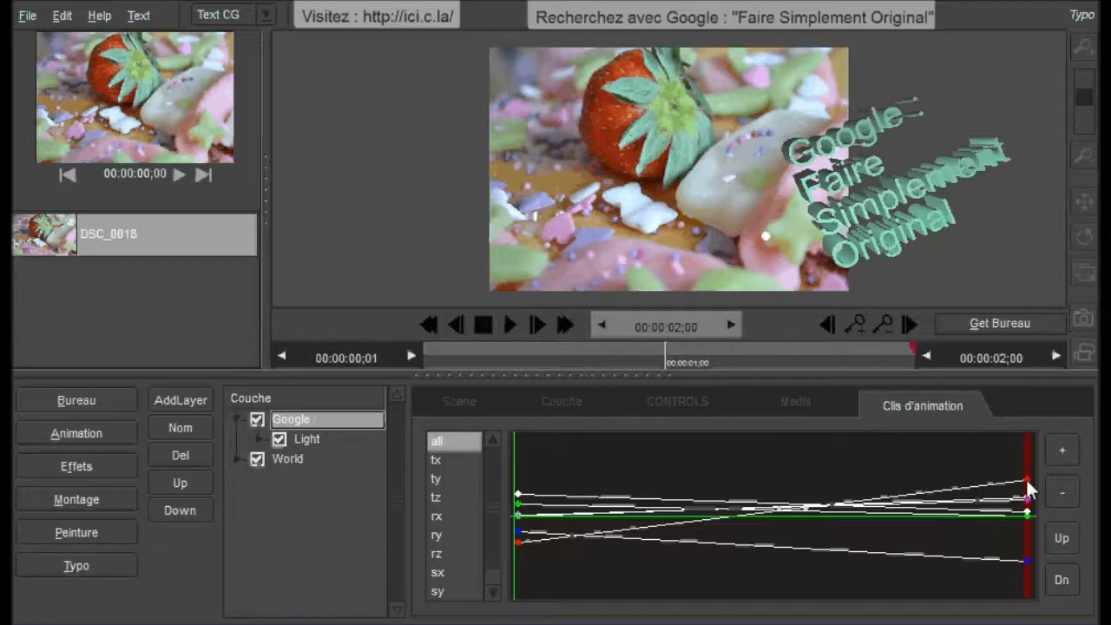
{"action": "left_click_drag", "start_coordinate": [1026, 478], "coordinate": [1026, 544]}
{"action": "left_click_drag", "start_coordinate": [1023, 501], "coordinate": [1028, 461]}
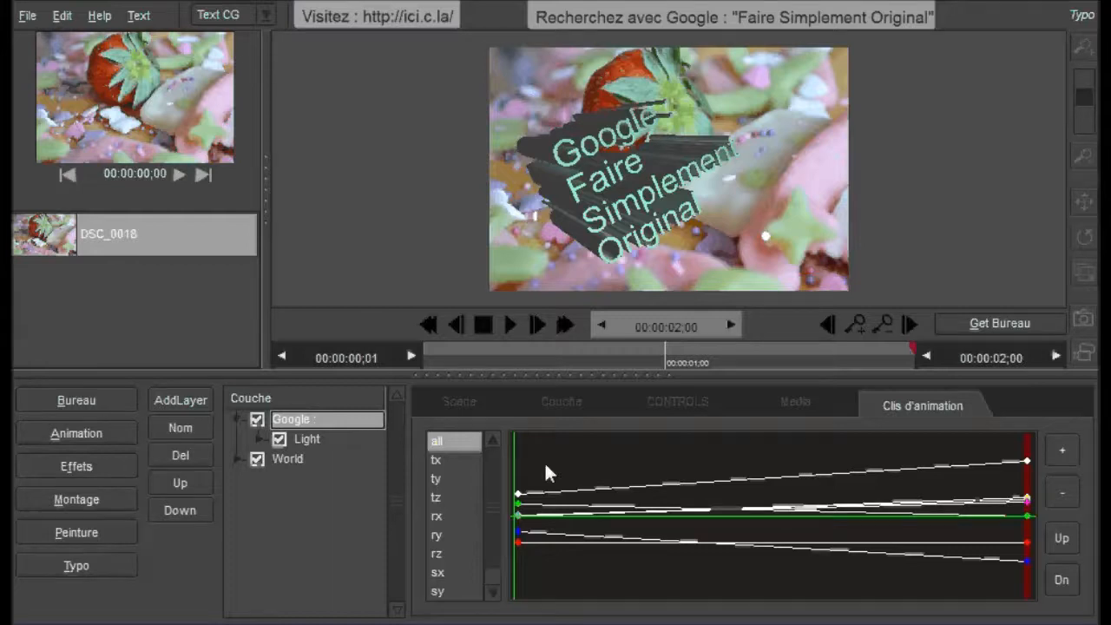
Step: Adjust the end keys of the tx, ty and tz curves to about -228, 72 and -276
{"action": "left_click", "coordinate": [436, 460]}
{"action": "left_click", "coordinate": [436, 478]}
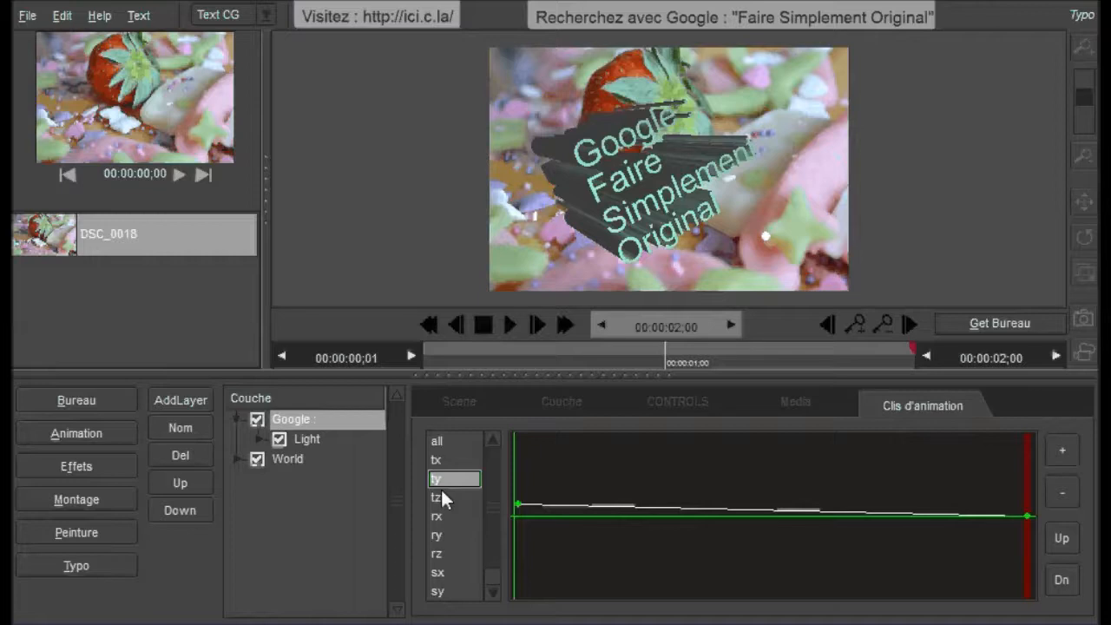
{"action": "left_click", "coordinate": [437, 497]}
{"action": "mouse_move", "coordinate": [1026, 557]}
{"action": "left_mouse_down"}
{"action": "mouse_move", "coordinate": [1031, 497]}
{"action": "mouse_move", "coordinate": [1030, 538]}
{"action": "left_mouse_up"}
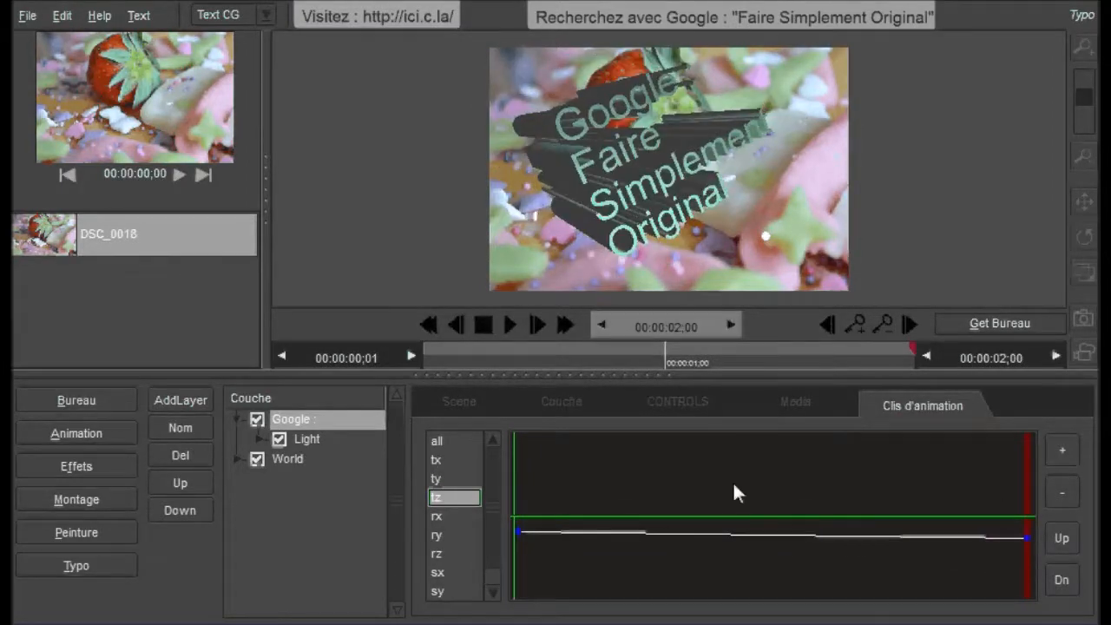
{"action": "left_click", "coordinate": [849, 330]}
{"action": "left_click", "coordinate": [441, 491]}
{"action": "left_click_drag", "start_coordinate": [1027, 476], "coordinate": [1025, 540]}
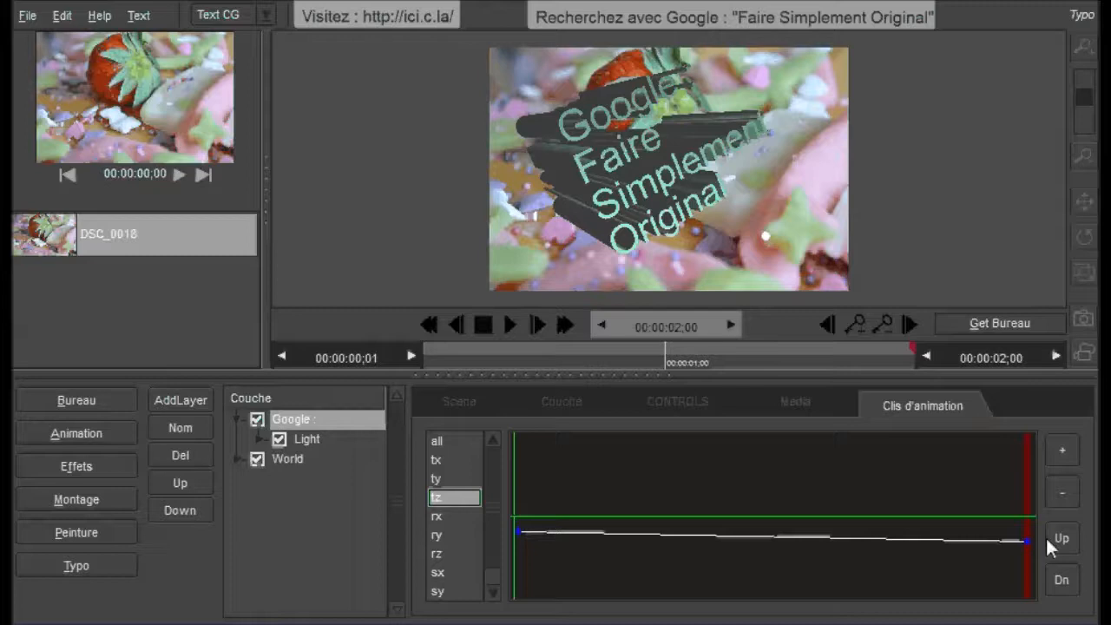
Step: Raise the end key of the rx curve to about 192 and return to the first frame
{"action": "left_click", "coordinate": [441, 516]}
{"action": "left_click_drag", "start_coordinate": [1028, 504], "coordinate": [1034, 498]}
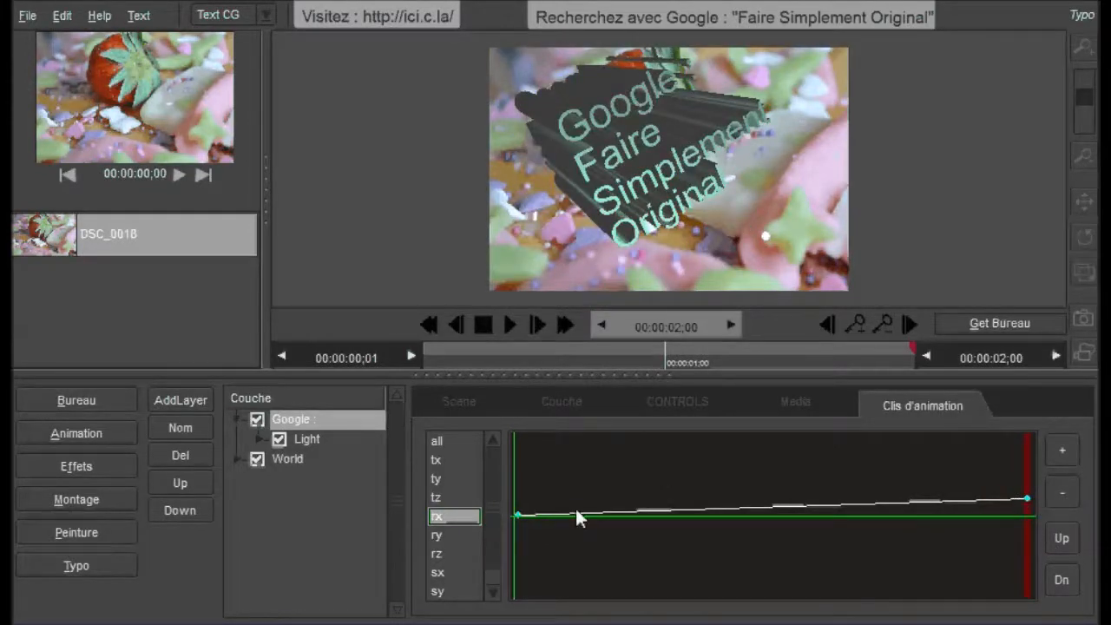
{"action": "left_click_drag", "start_coordinate": [910, 346], "coordinate": [400, 351]}
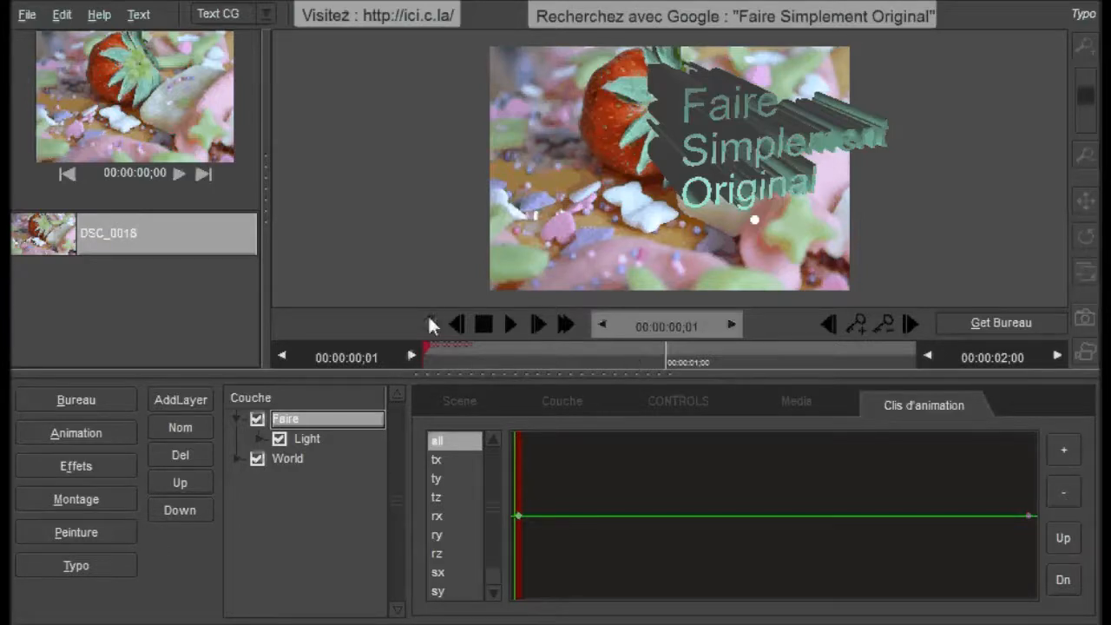
Step: Remove the Faire text layer's keyframes at the first and last frames and play the scene as a check
{"action": "left_click", "coordinate": [886, 325]}
{"action": "left_click", "coordinate": [565, 325]}
{"action": "left_click", "coordinate": [888, 328]}
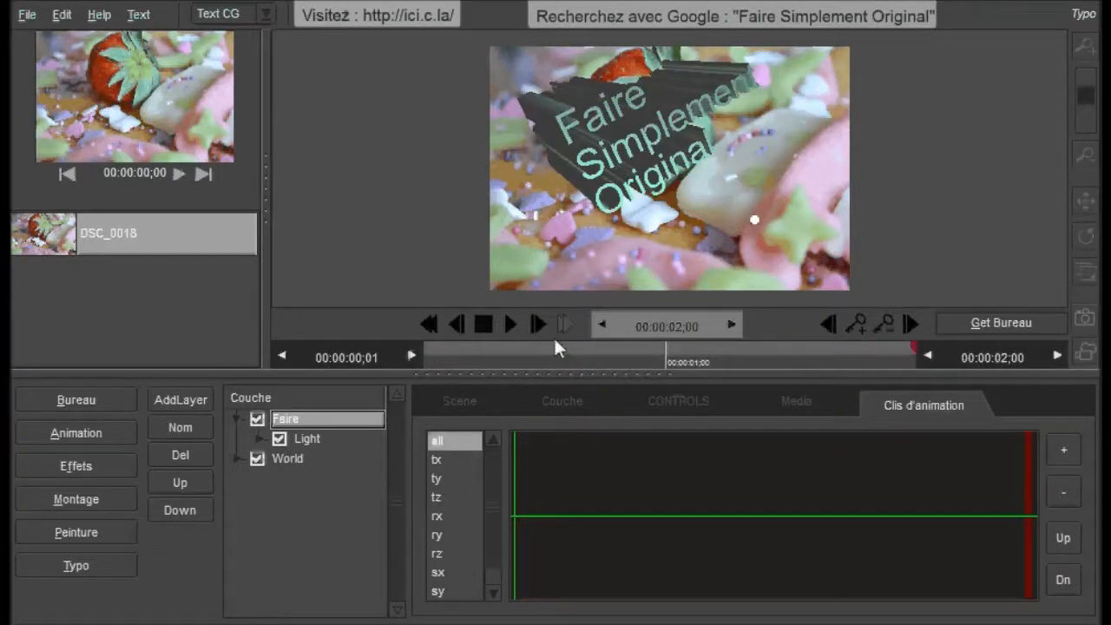
{"action": "left_click", "coordinate": [429, 325]}
{"action": "left_click", "coordinate": [512, 328]}
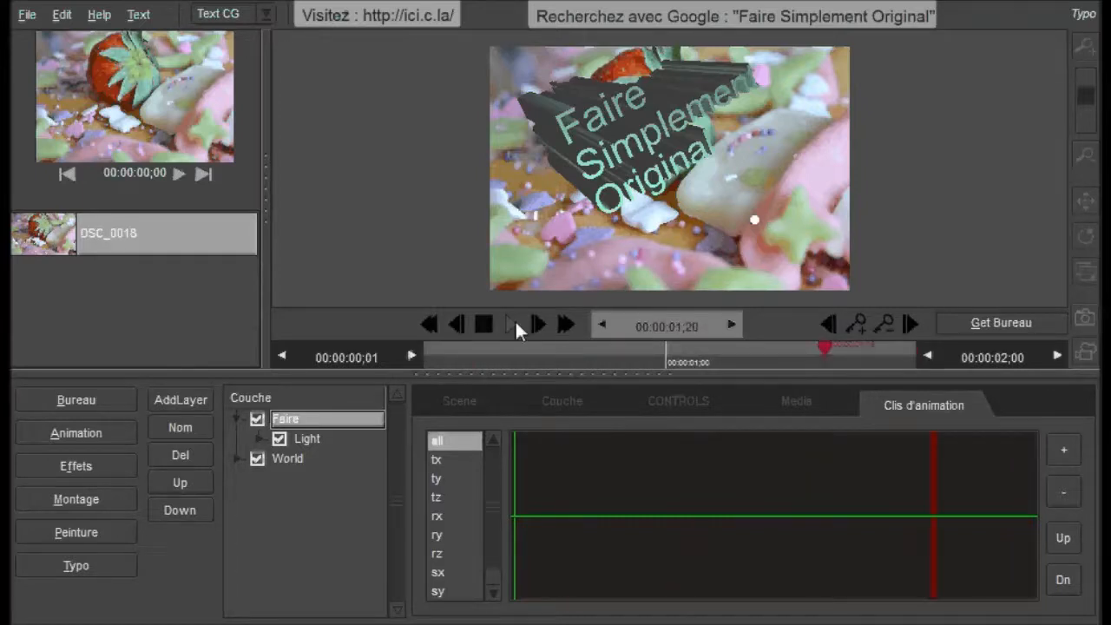
{"action": "left_click", "coordinate": [491, 329]}
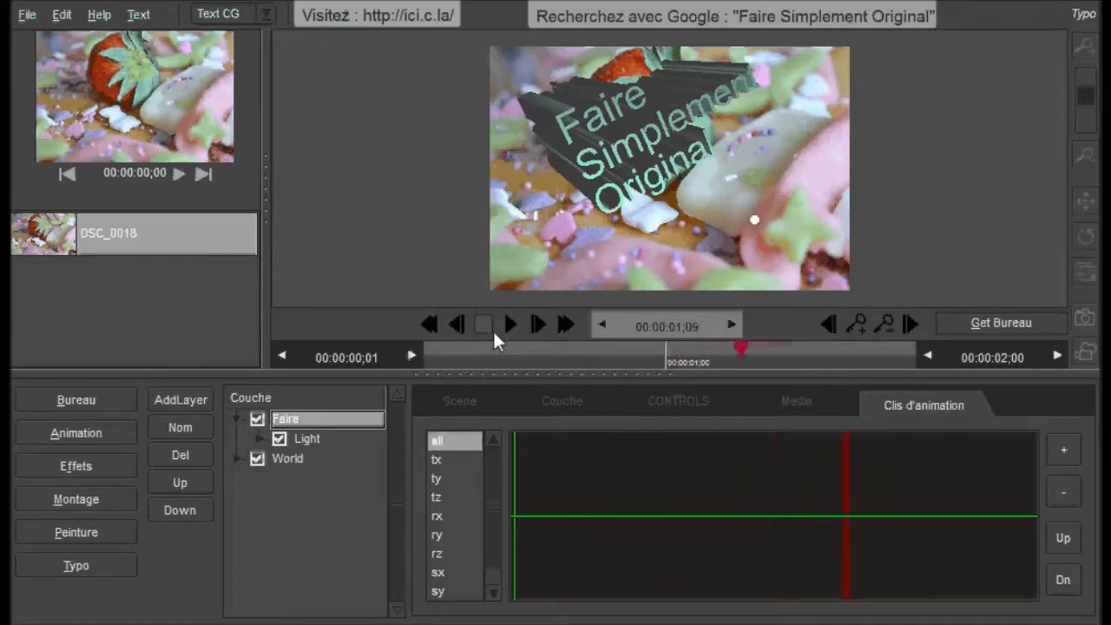
{"action": "left_click", "coordinate": [428, 325]}
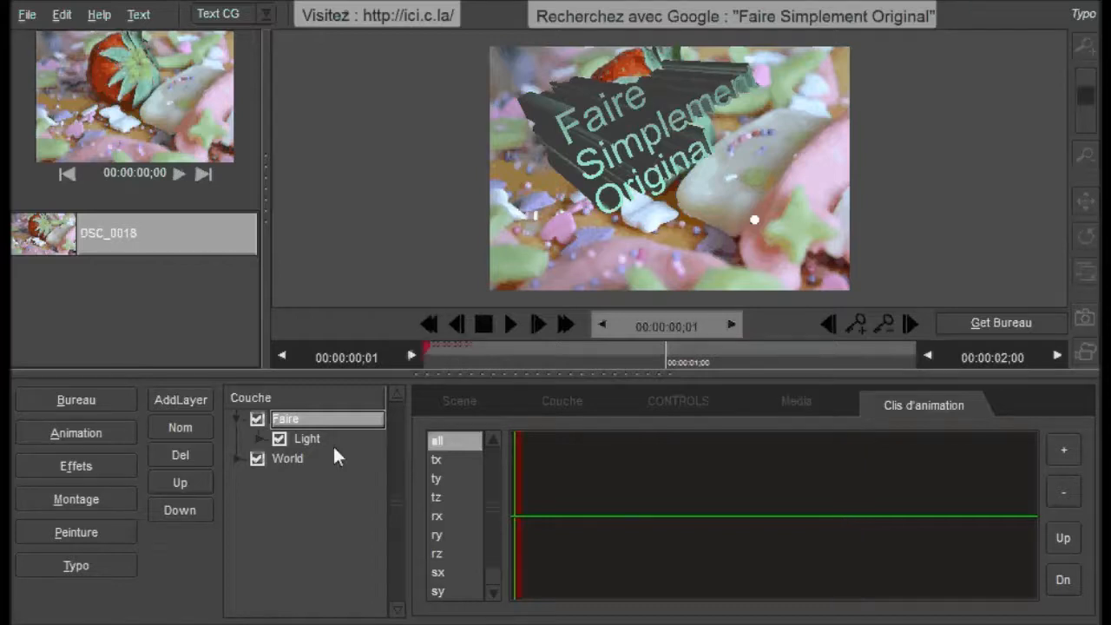
Step: Set the Faire text layer's rotation to X 184, Y 163 and Z 184
{"action": "left_click", "coordinate": [554, 401]}
{"action": "left_click", "coordinate": [680, 404]}
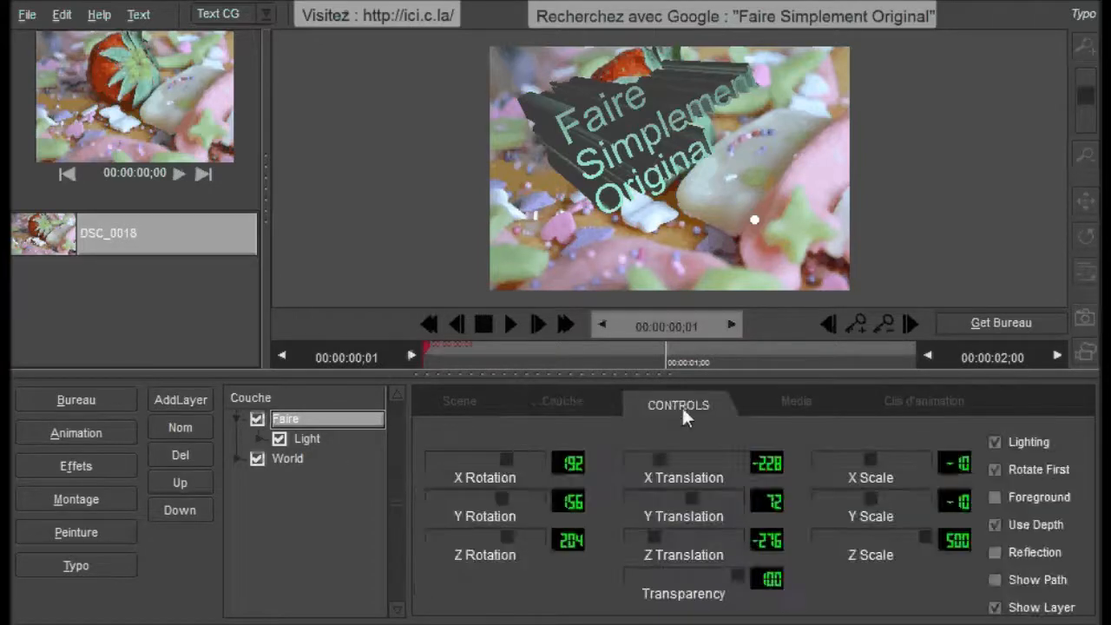
{"action": "left_click_drag", "start_coordinate": [504, 460], "coordinate": [503, 498]}
{"action": "left_click_drag", "start_coordinate": [506, 539], "coordinate": [504, 541]}
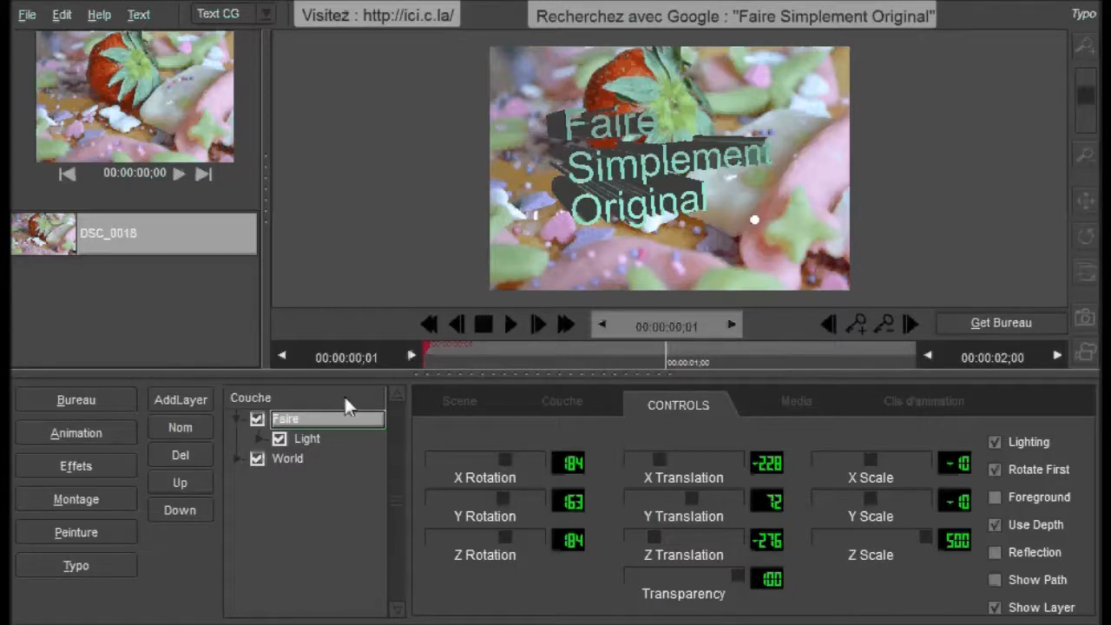
Step: Keyframe the text's light at X 370, Y -133 on the first frame and at X -153, Y 82 at 00:00:01;00
{"action": "left_click", "coordinate": [305, 440]}
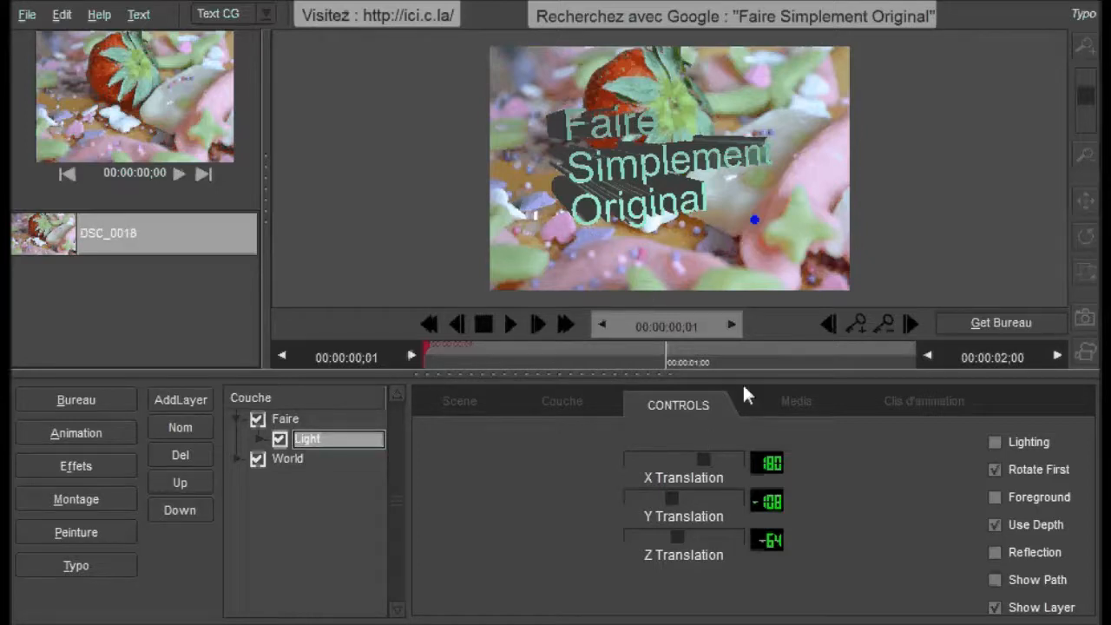
{"action": "left_click_drag", "start_coordinate": [757, 222], "coordinate": [1027, 220]}
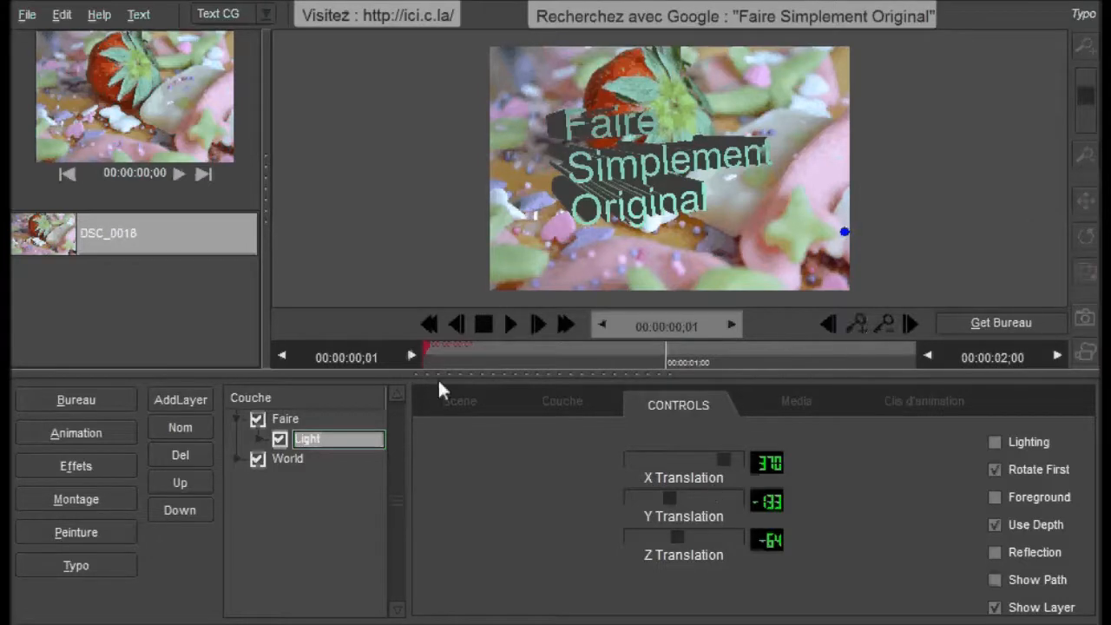
{"action": "left_click_drag", "start_coordinate": [459, 354], "coordinate": [669, 362]}
{"action": "mouse_move", "coordinate": [845, 231]}
{"action": "left_mouse_down"}
{"action": "mouse_move", "coordinate": [452, 226]}
{"action": "mouse_move", "coordinate": [708, 495]}
{"action": "mouse_move", "coordinate": [679, 466]}
{"action": "mouse_move", "coordinate": [648, 467]}
{"action": "mouse_move", "coordinate": [695, 495]}
{"action": "left_mouse_up"}
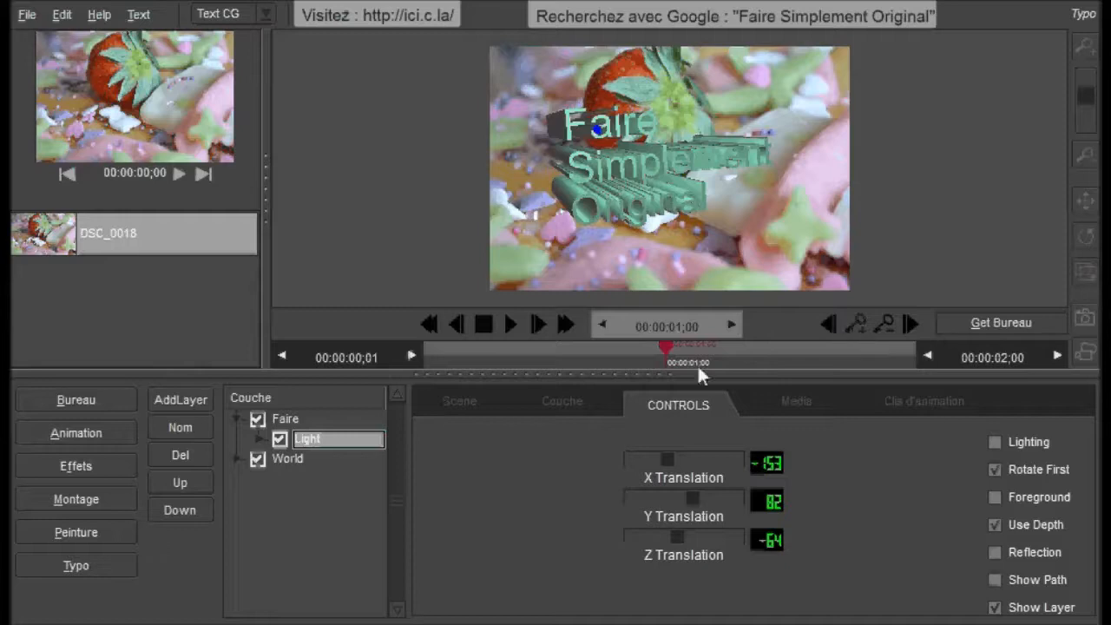
Step: Keyframe the light at Y 184, Z 337 at 00:00:02;00 and play the light animation from the start
{"action": "left_click", "coordinate": [569, 326]}
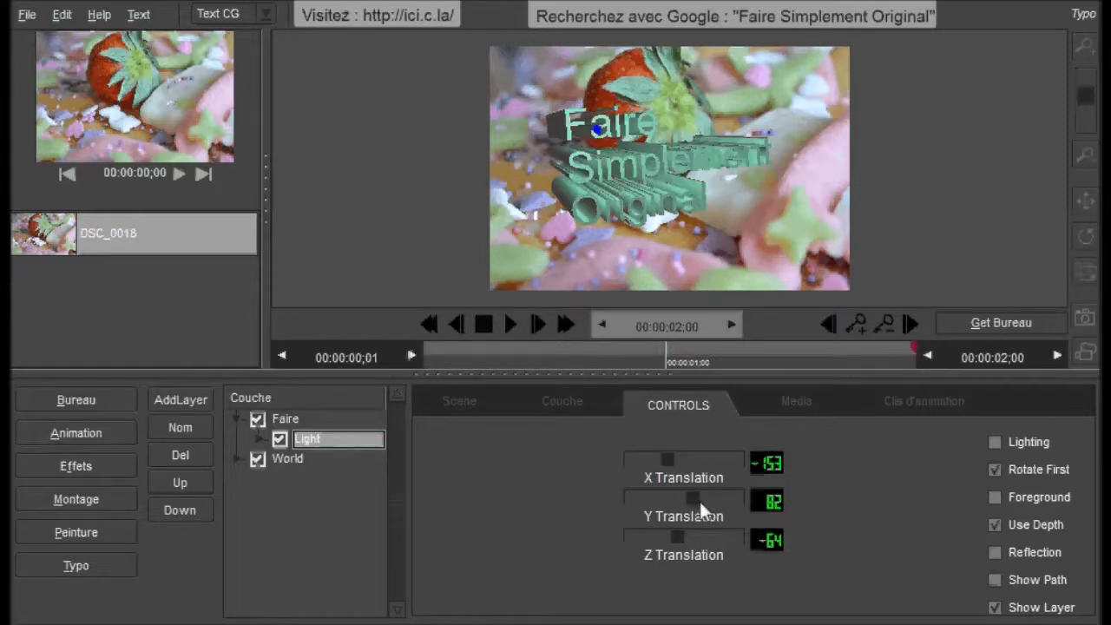
{"action": "mouse_move", "coordinate": [695, 502]}
{"action": "left_mouse_down"}
{"action": "mouse_move", "coordinate": [675, 502]}
{"action": "mouse_move", "coordinate": [703, 503]}
{"action": "mouse_move", "coordinate": [679, 534]}
{"action": "mouse_move", "coordinate": [714, 544]}
{"action": "mouse_move", "coordinate": [699, 548]}
{"action": "mouse_move", "coordinate": [632, 520]}
{"action": "mouse_move", "coordinate": [722, 555]}
{"action": "left_mouse_up"}
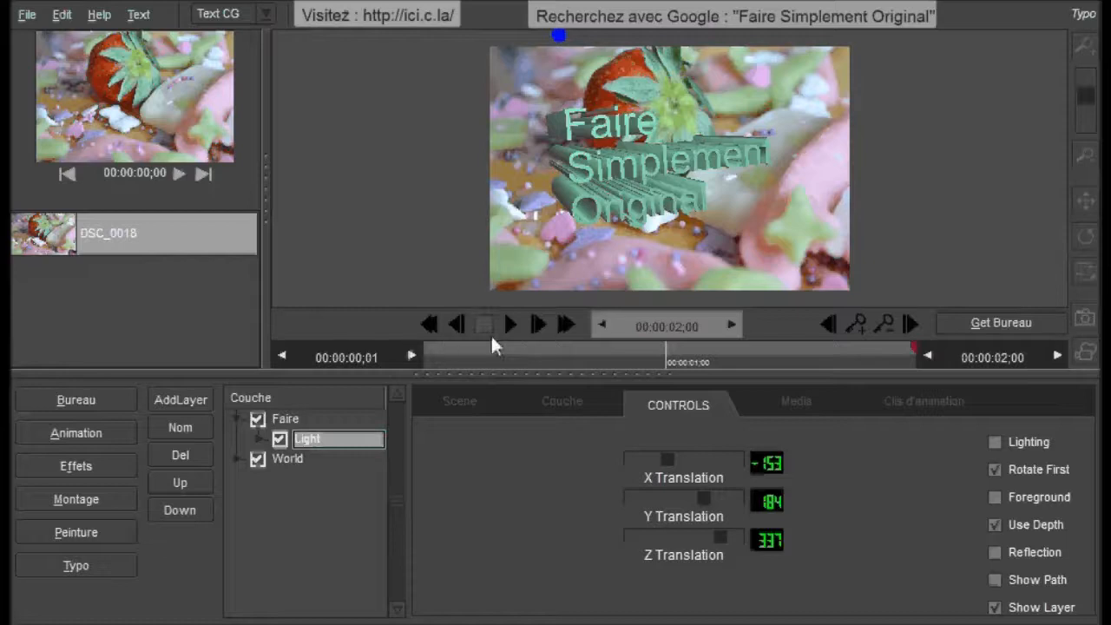
{"action": "left_click", "coordinate": [431, 326]}
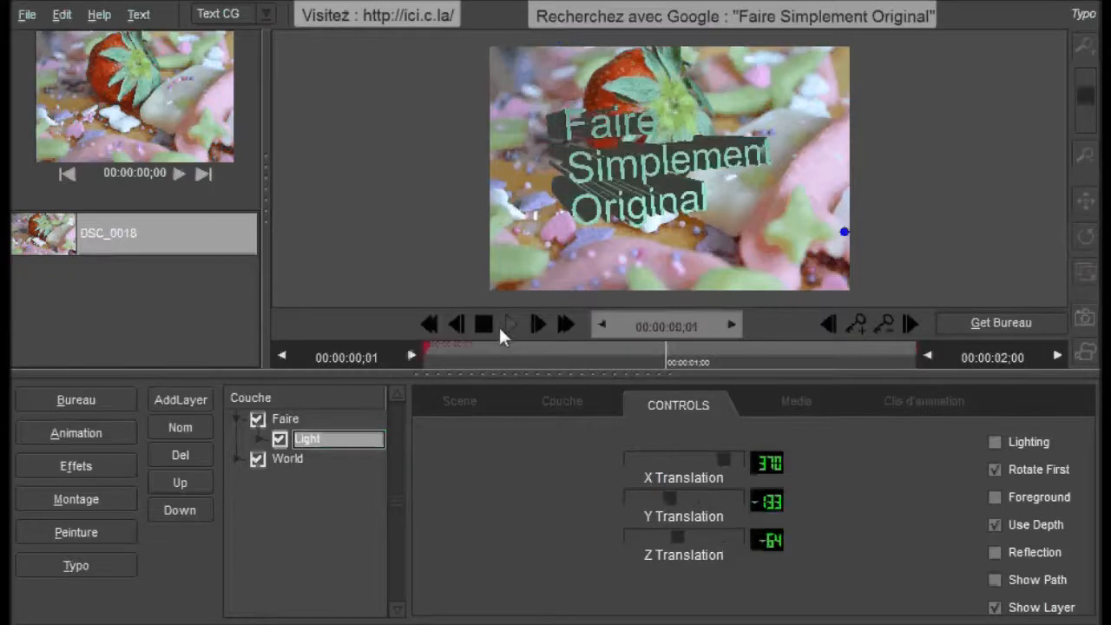
{"action": "left_click", "coordinate": [507, 325]}
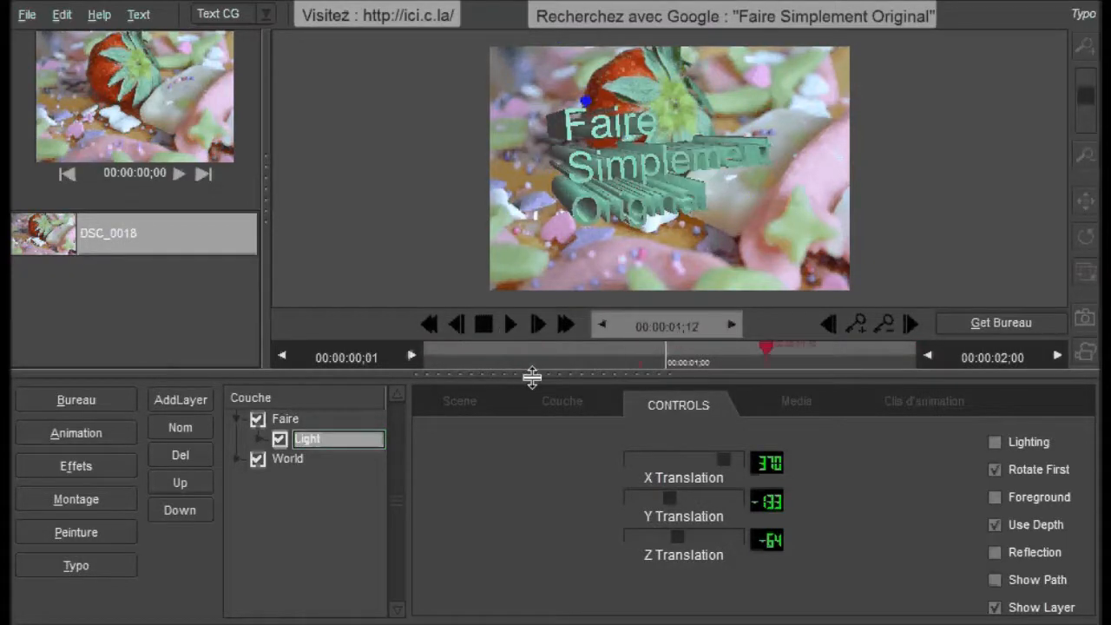